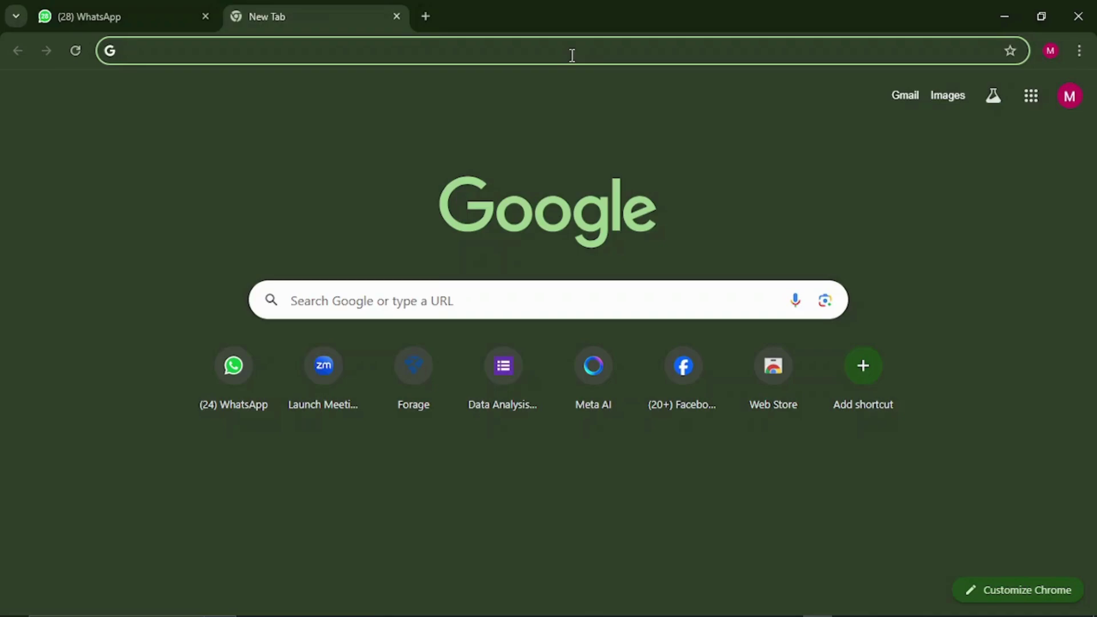
Search Google for 'microsoft 365 business plans'
type("microsoft 365 business plans")
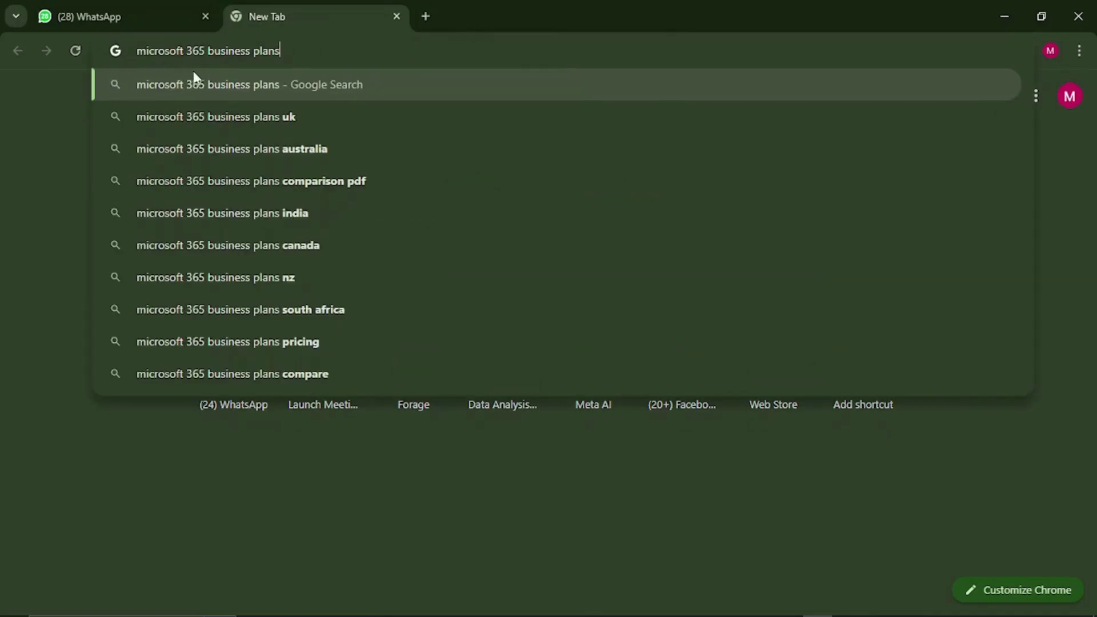
key("Return")
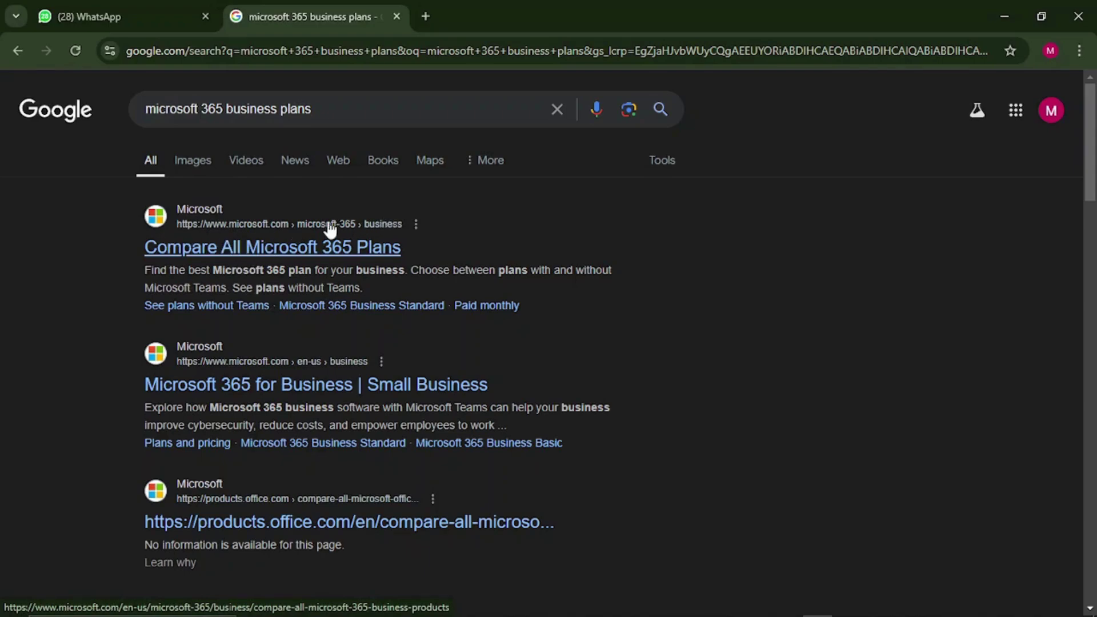
Open Microsoft's 'Compare All Microsoft 365 Plans' page from the search results
left_click(303, 246)
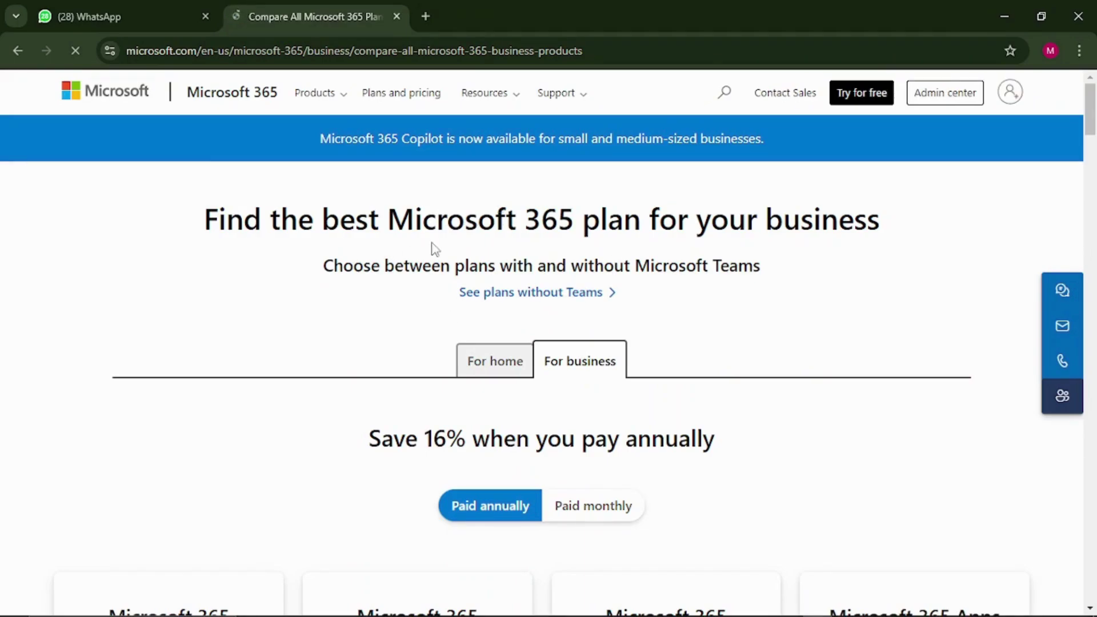
scroll(421, 301, "down", 3)
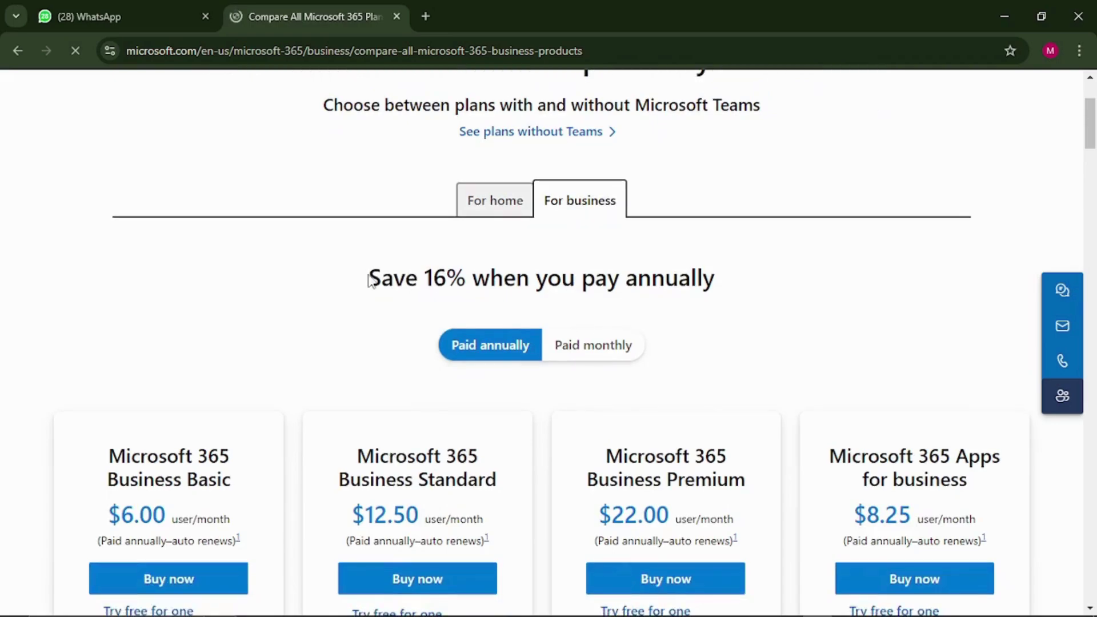
left_click_drag(368, 278, 739, 284)
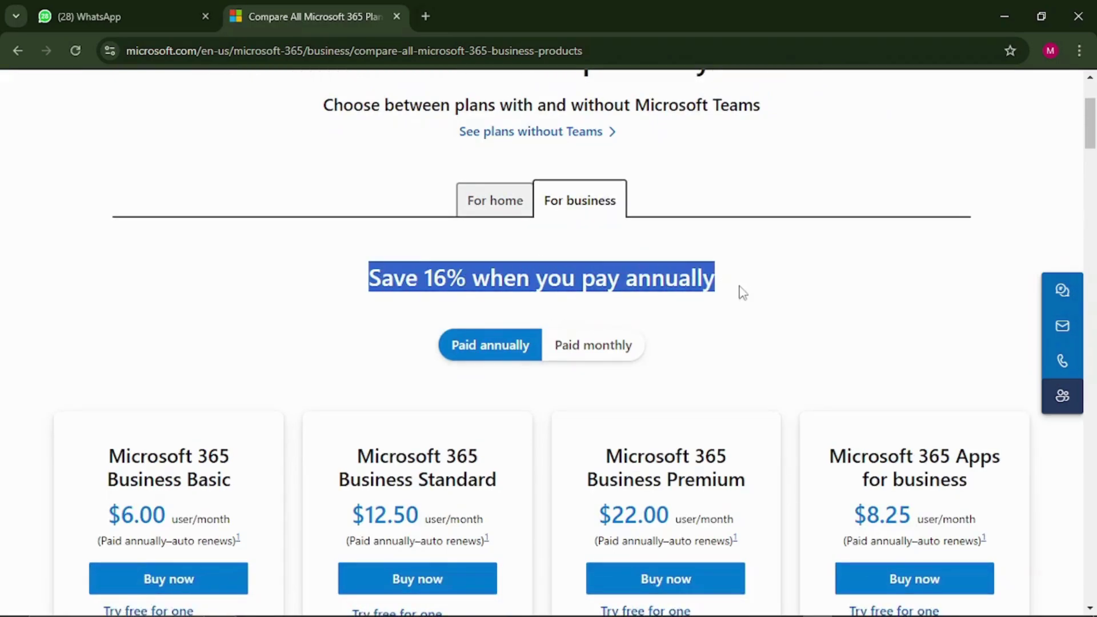
scroll(743, 293, "down", 3)
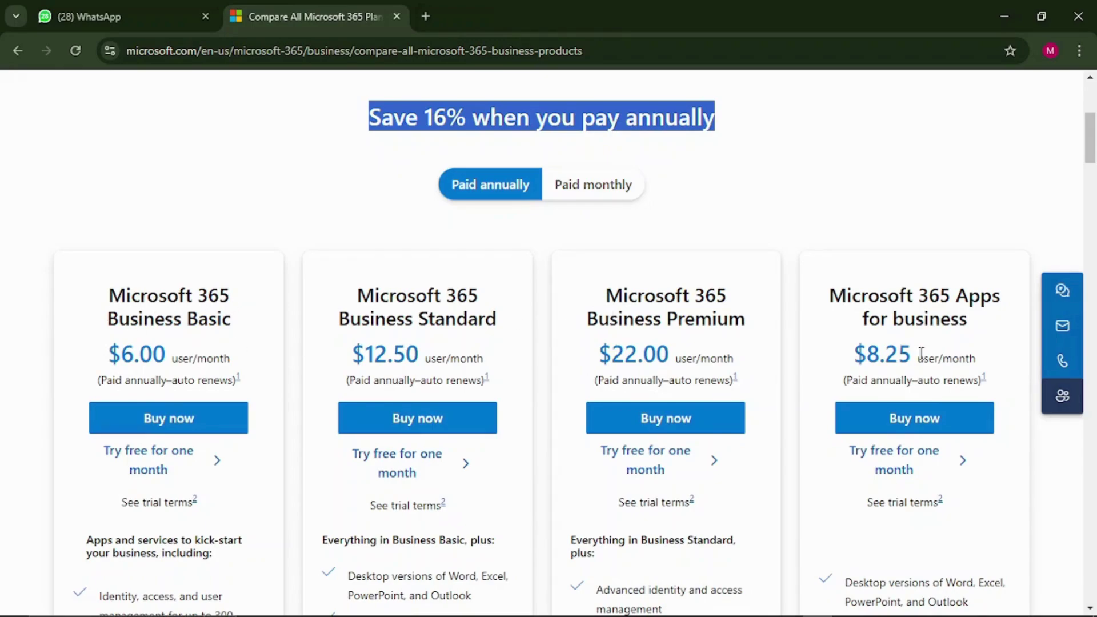
left_click(875, 181)
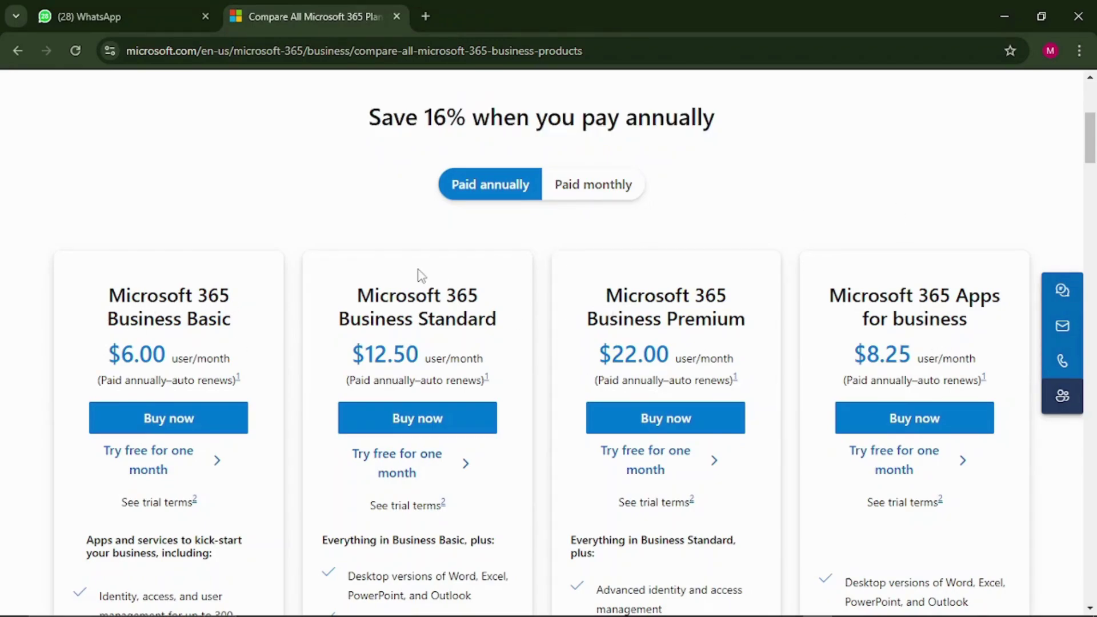
Start the one-month Business Basic free trial from its plan card
scroll(537, 328, "up", 1)
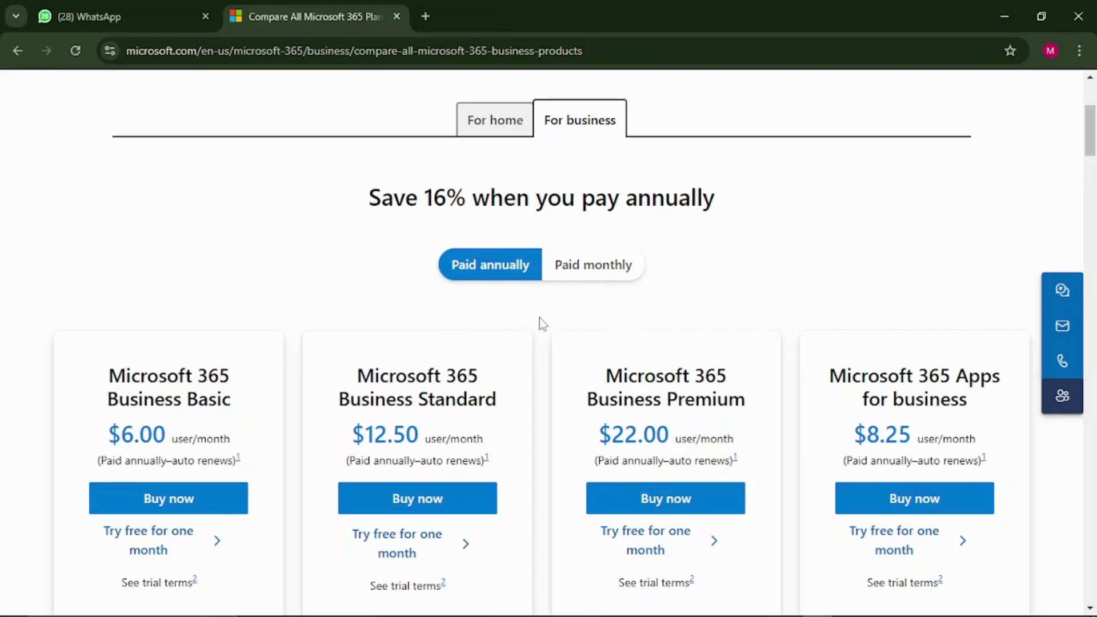
scroll(539, 320, "down", 15)
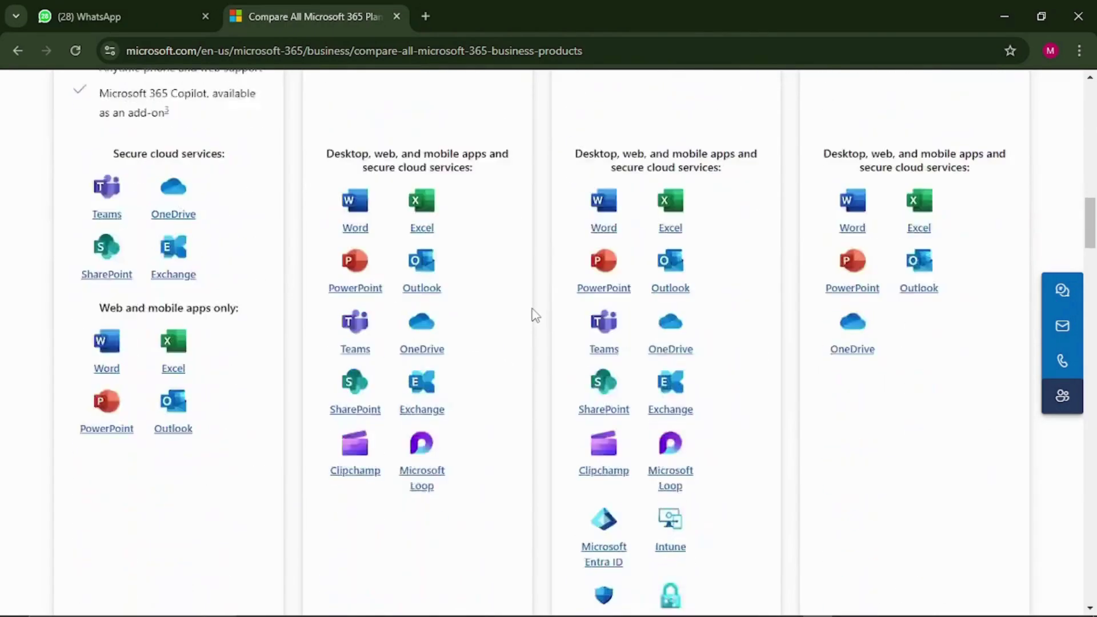
scroll(534, 314, "down", 8)
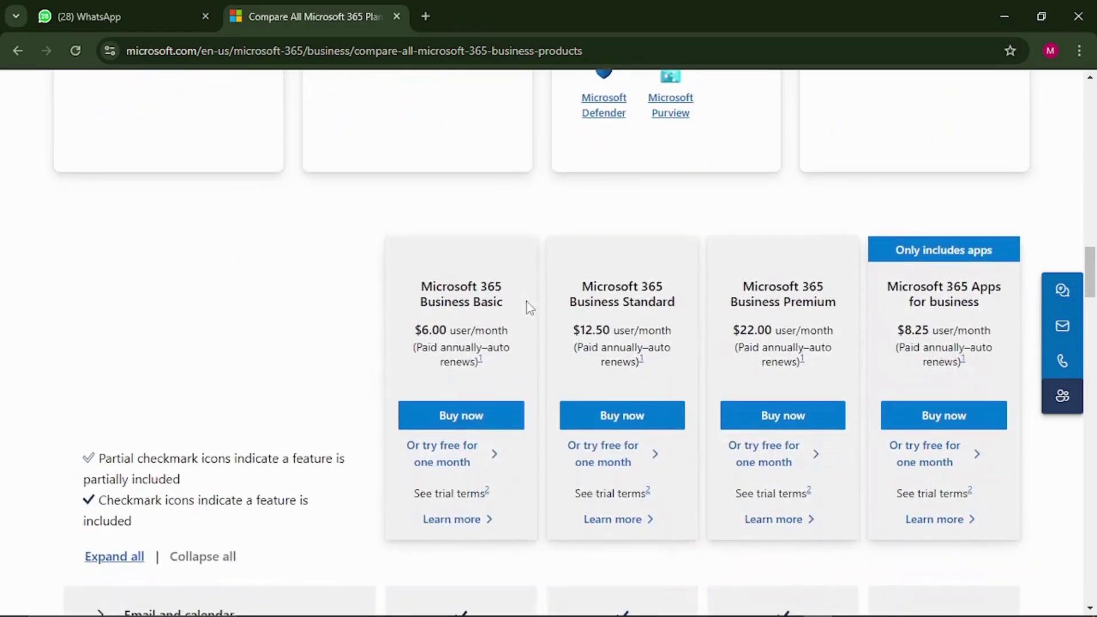
scroll(529, 306, "down", 1)
middle_click(445, 380)
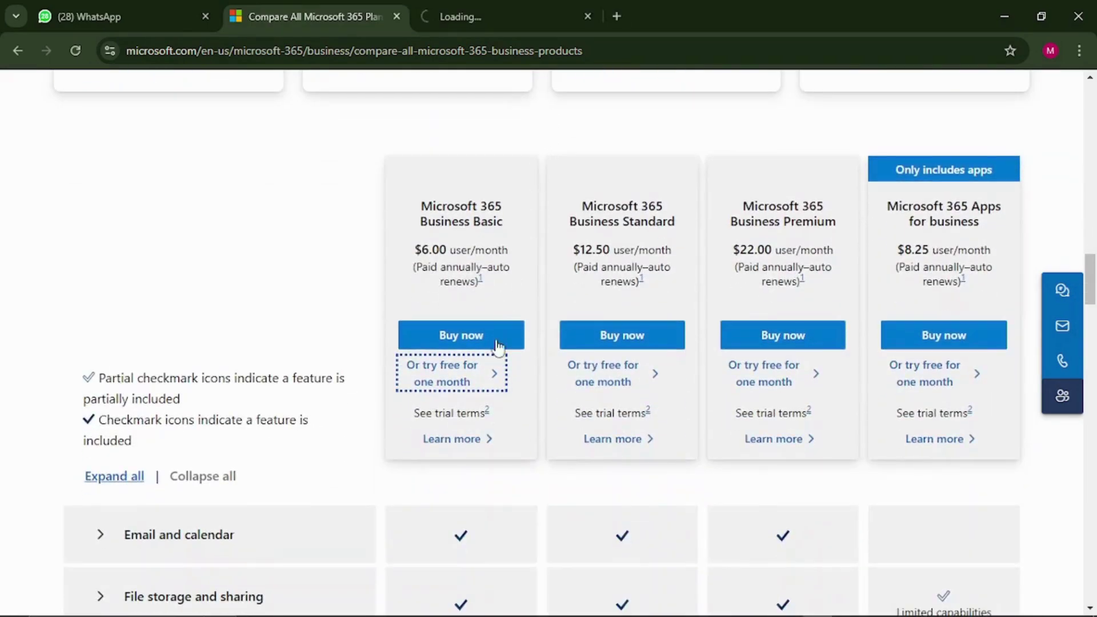
left_click(468, 381)
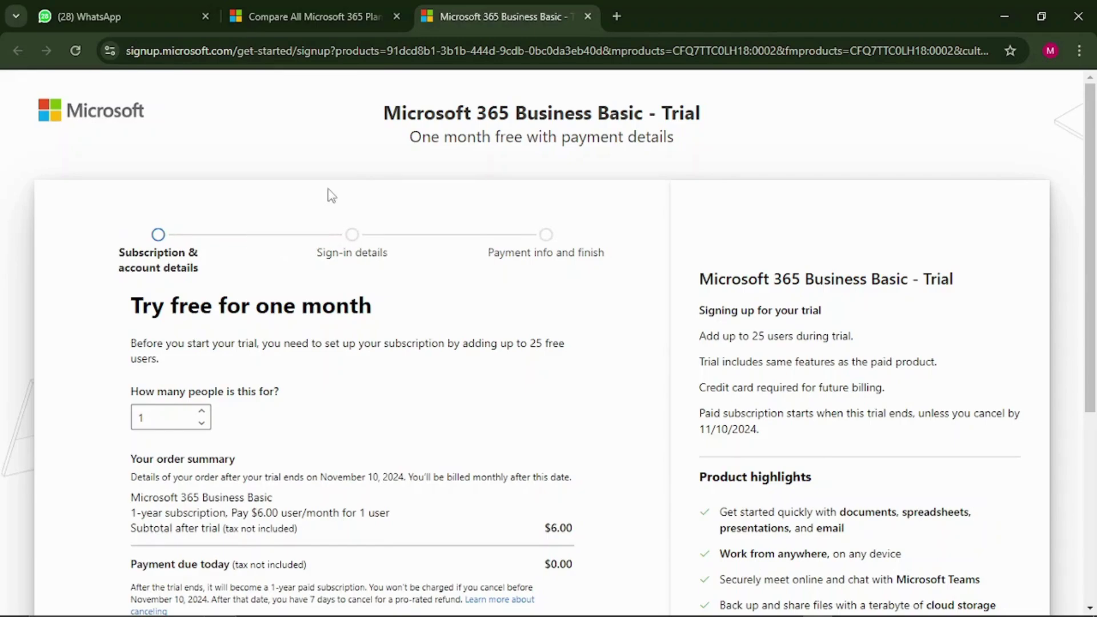
Dismiss the Ask an expert popup and continue with the trial set to 1 user
scroll(331, 196, "down", 4)
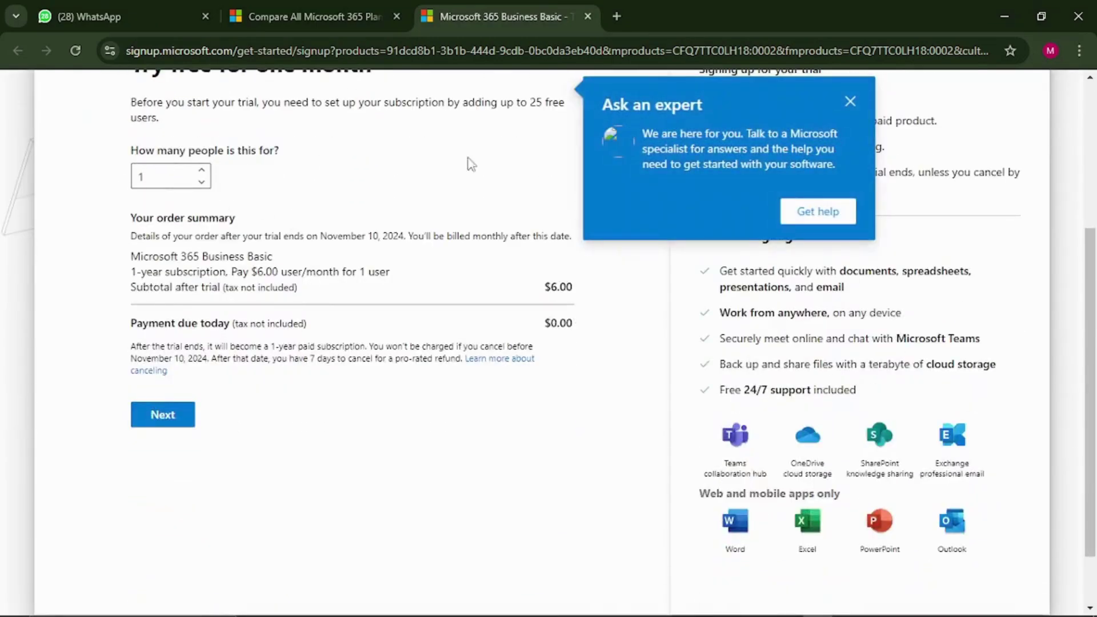
left_click(850, 101)
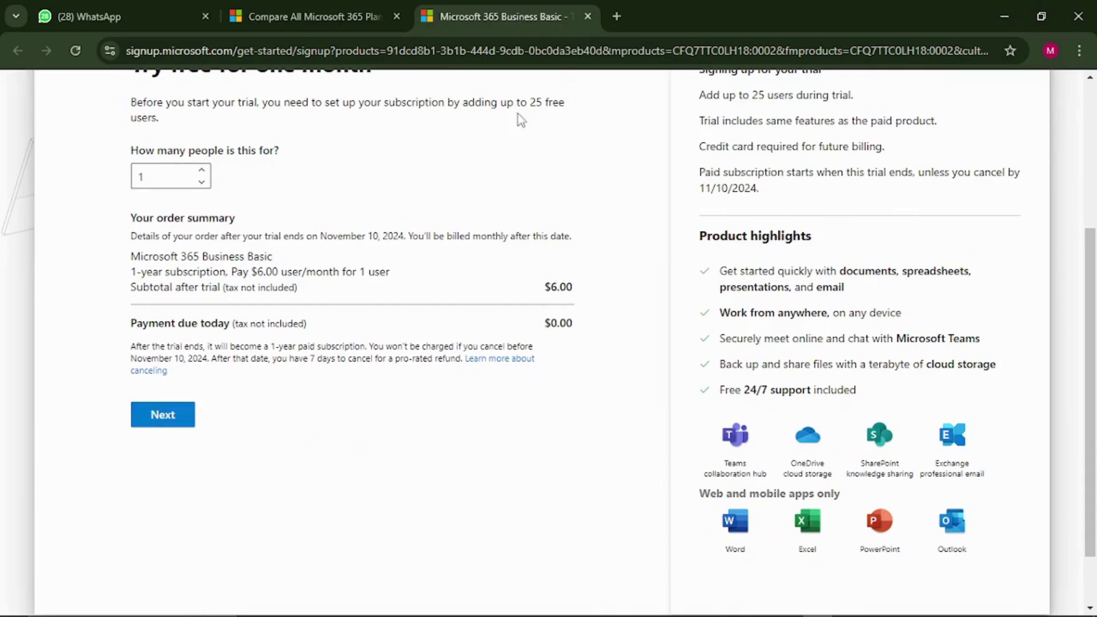
double_click(201, 170)
left_click(202, 170)
left_click(202, 183)
double_click(202, 183)
scroll(392, 183, "down", 2)
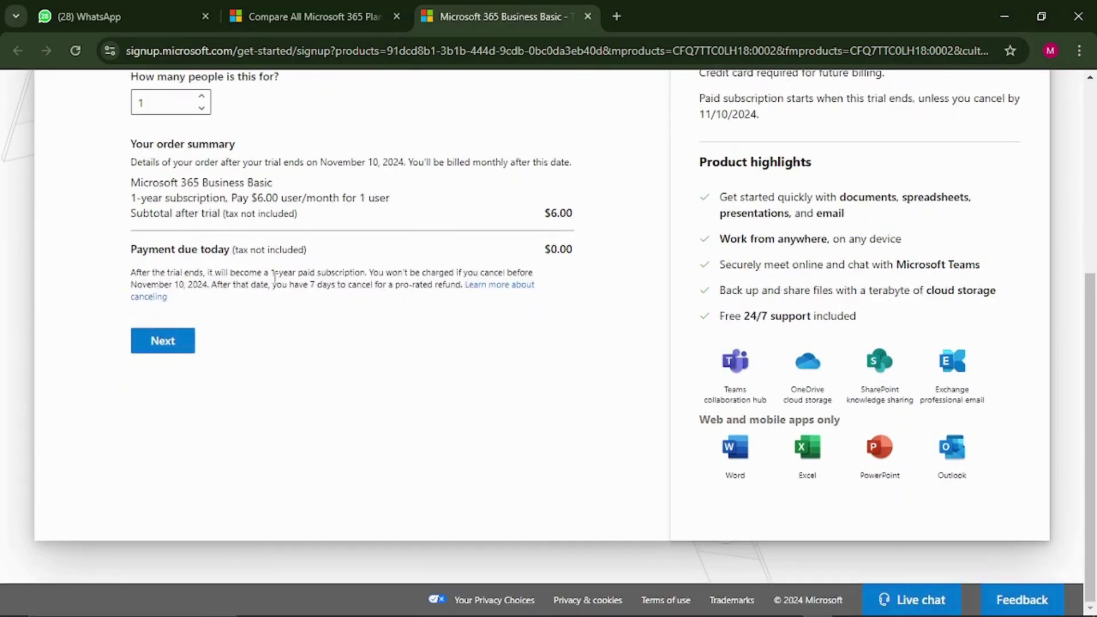
left_click(171, 343)
Paste the work email address and submit it for the account check
scroll(462, 165, "up", 5)
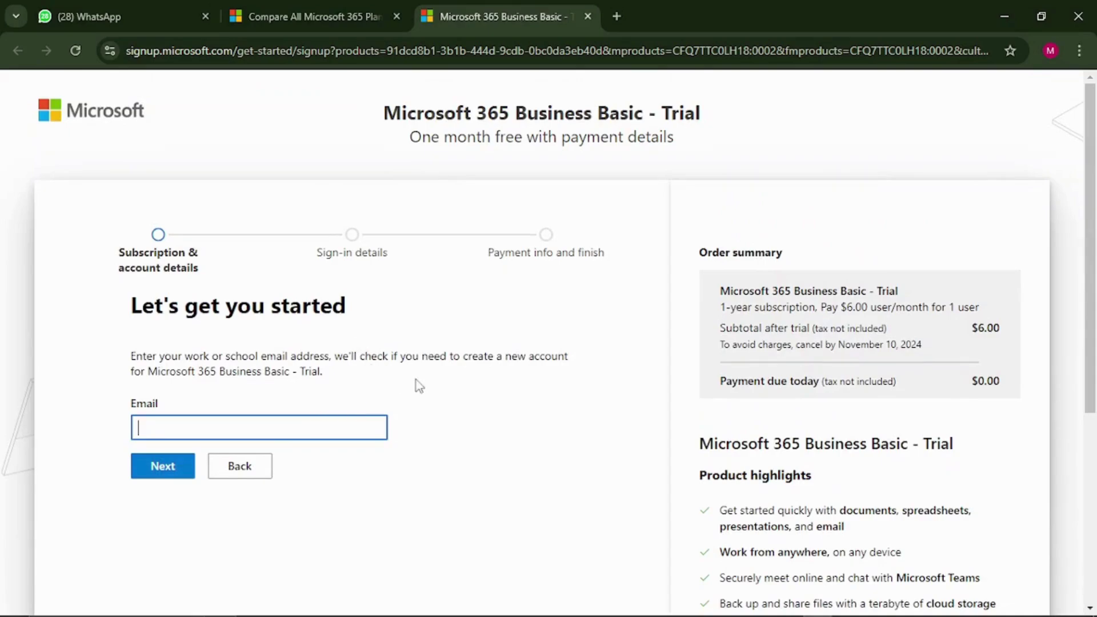
scroll(444, 379, "down", 1)
key("ctrl+v")
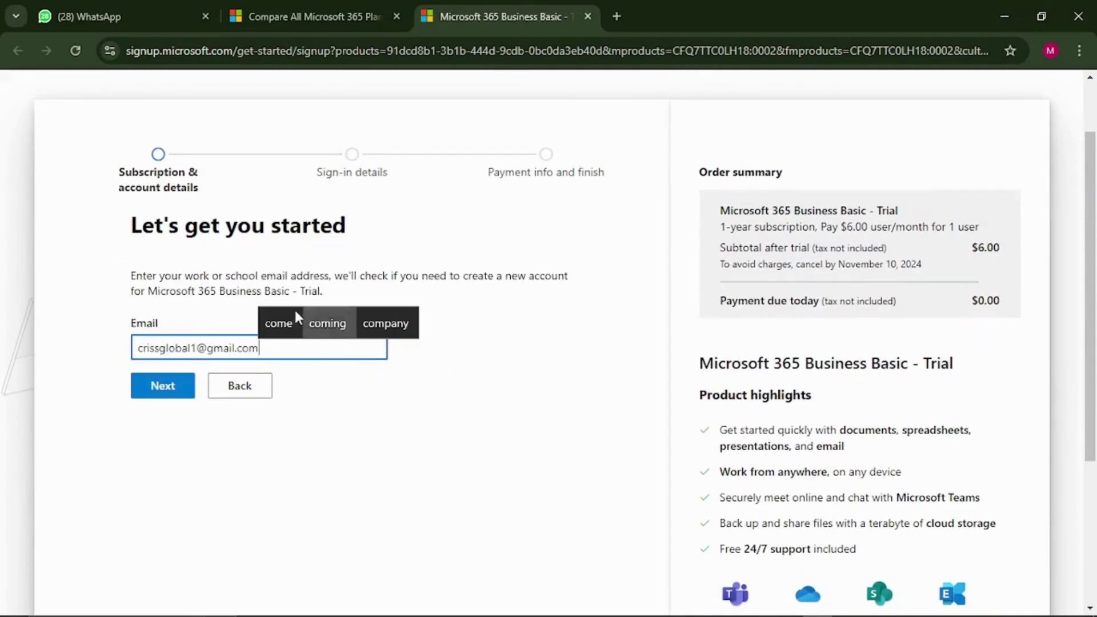
left_click(139, 394)
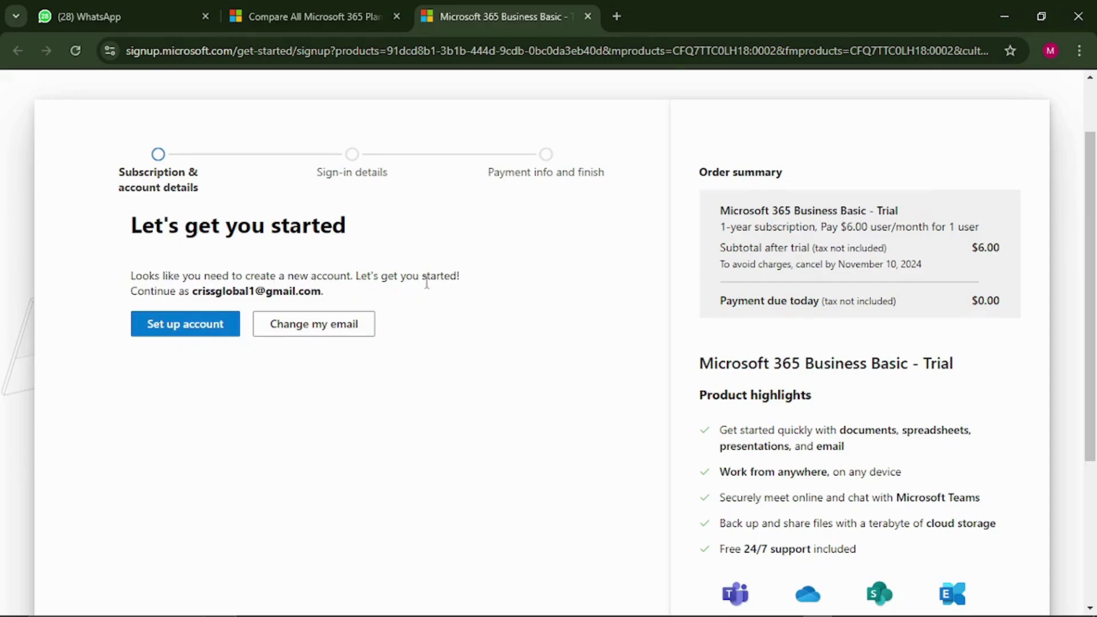
Start the new account setup and fill in the contact's name and phone number
left_click(190, 331)
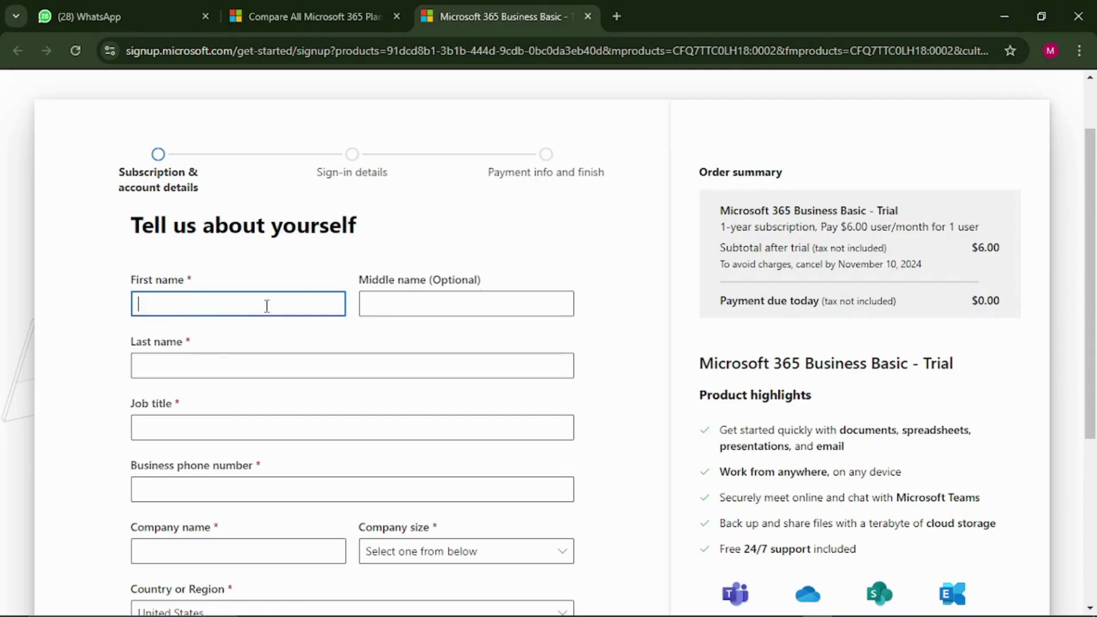
scroll(437, 321, "down", 4)
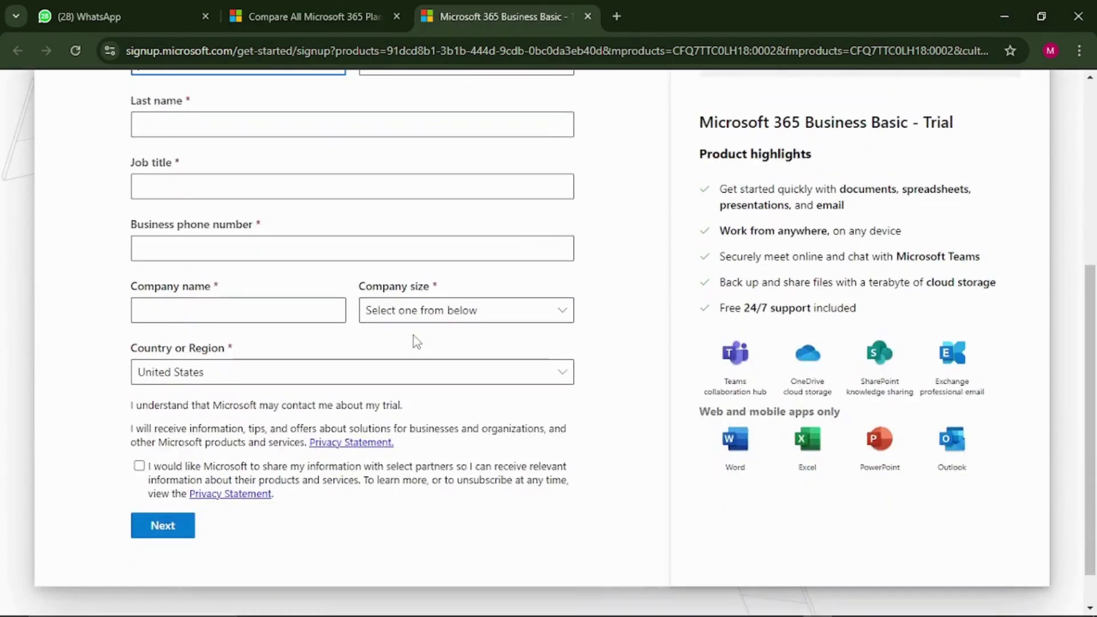
scroll(411, 341, "up", 4)
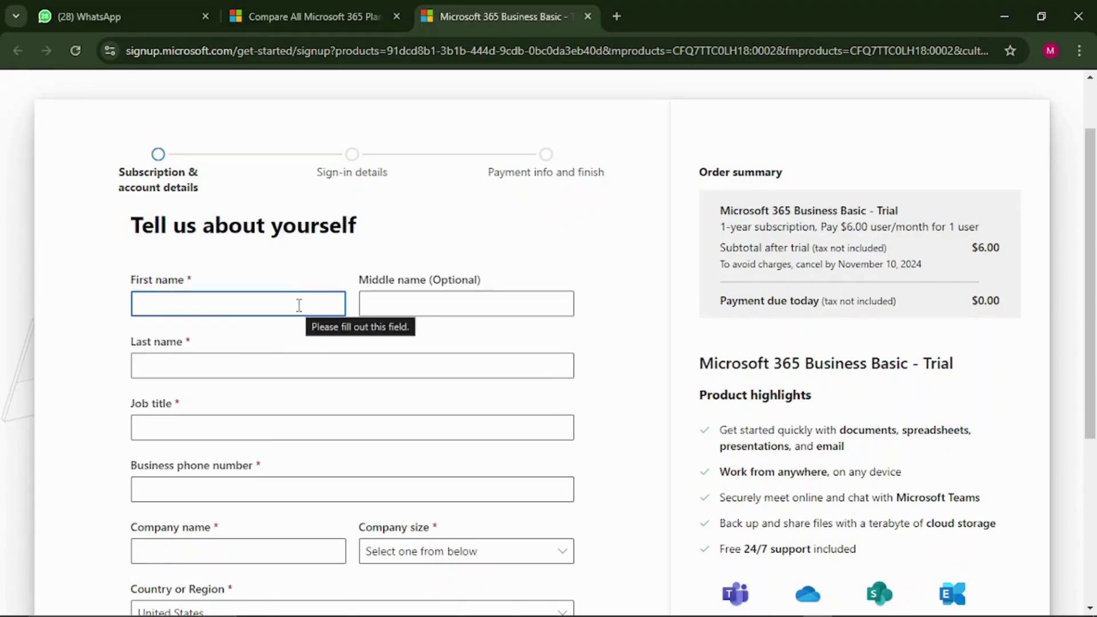
type("criss")
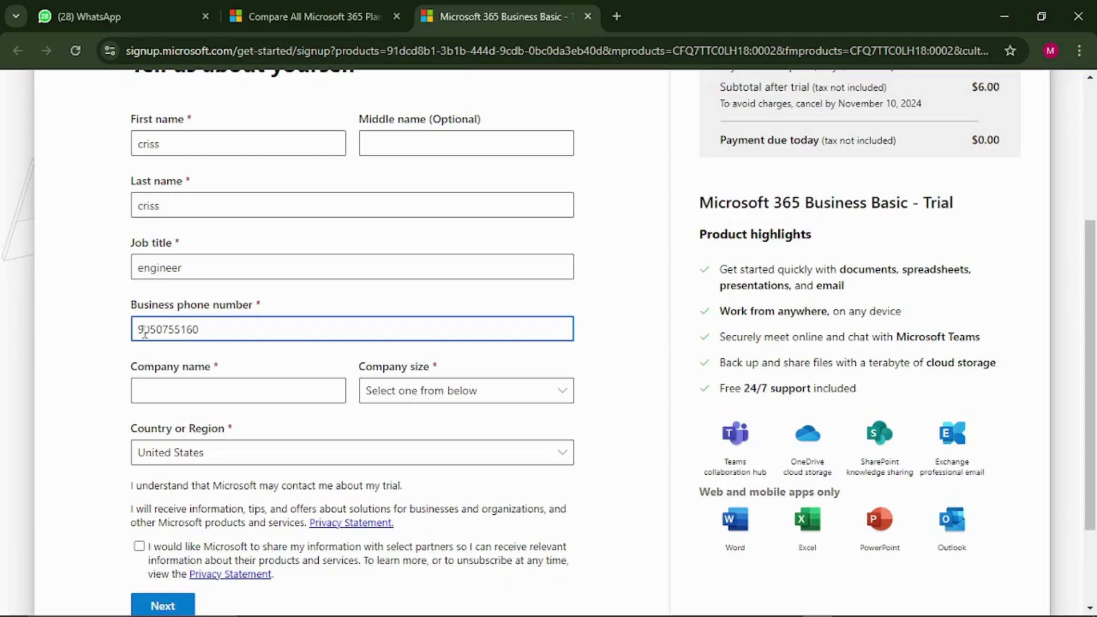
type("0")
left_click(286, 352)
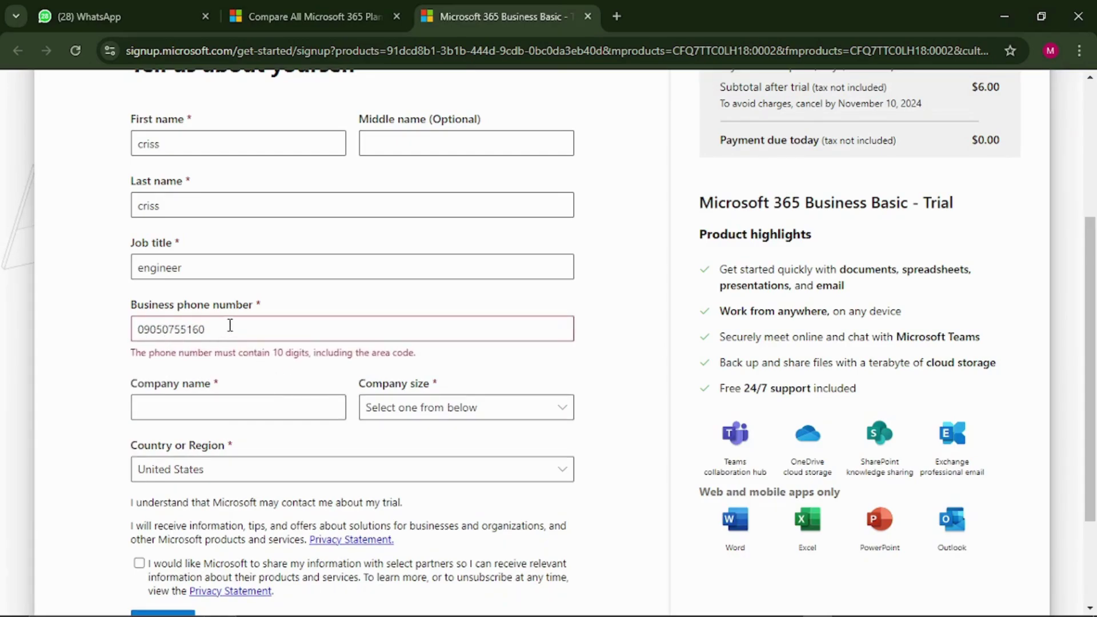
left_click(148, 329)
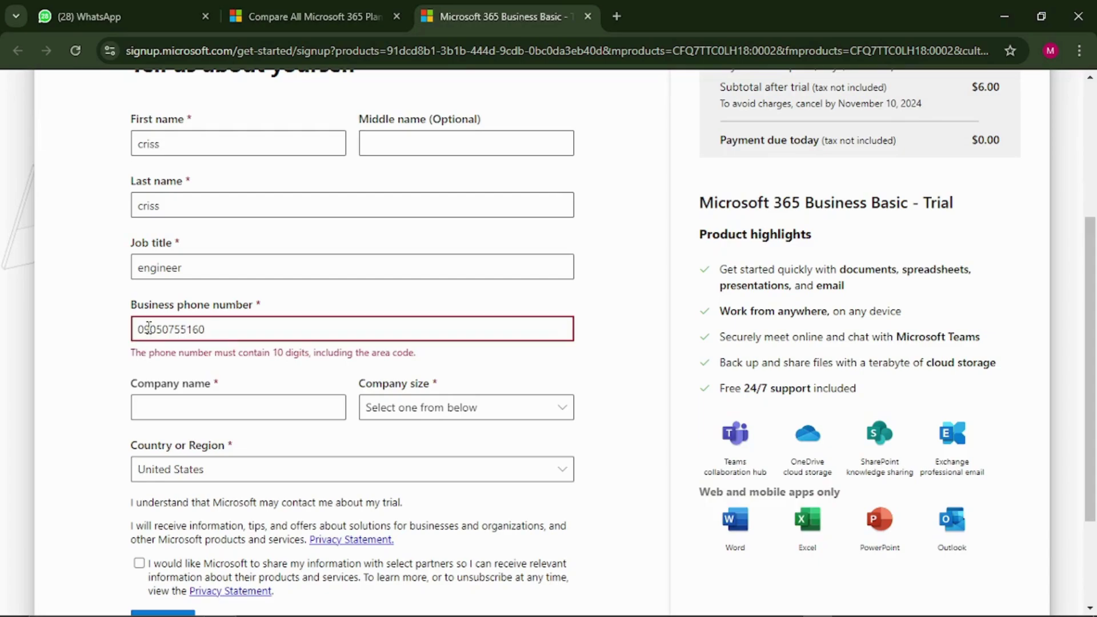
key("BackSpace")
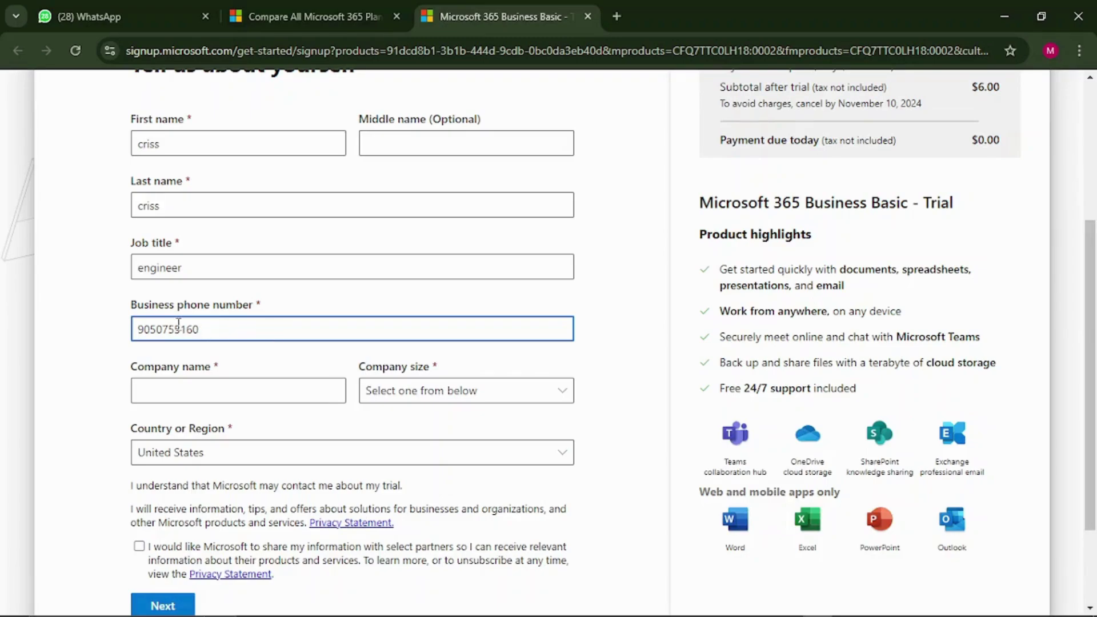
left_click_drag(175, 329, 147, 323)
double_click(207, 335)
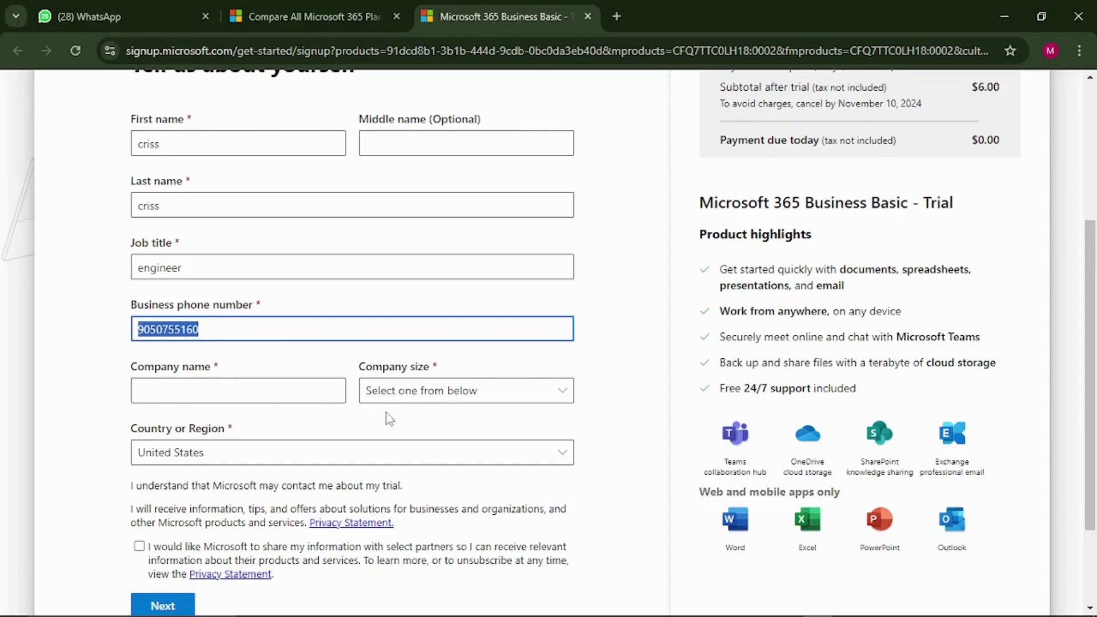
scroll(328, 398, "down", 1)
Enter the company name and set the company size to 1 person
left_click(271, 315)
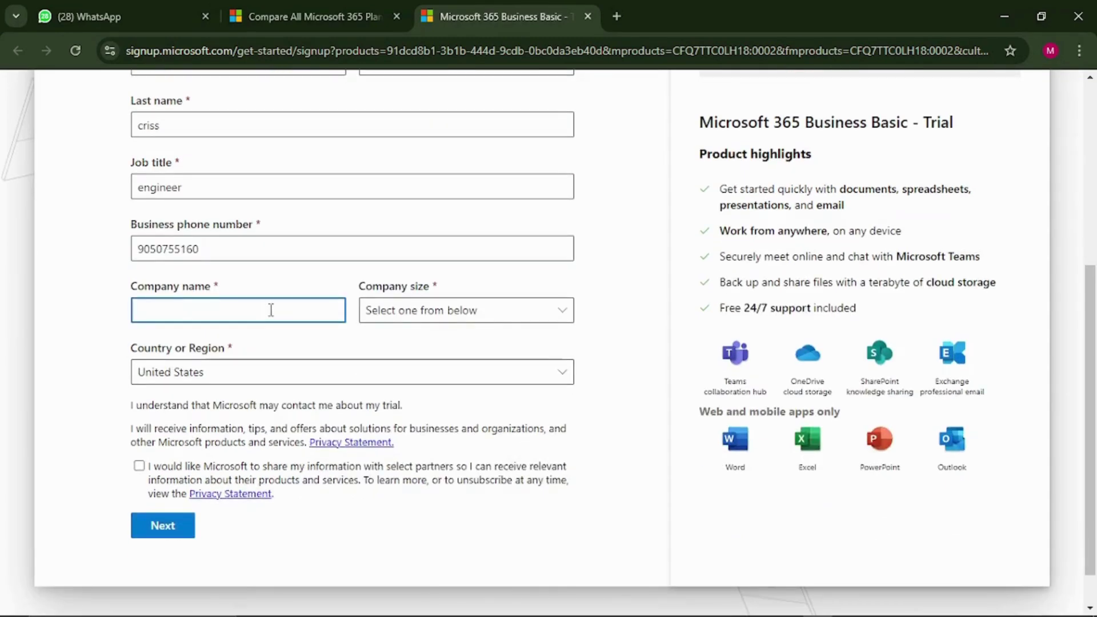
type("criss")
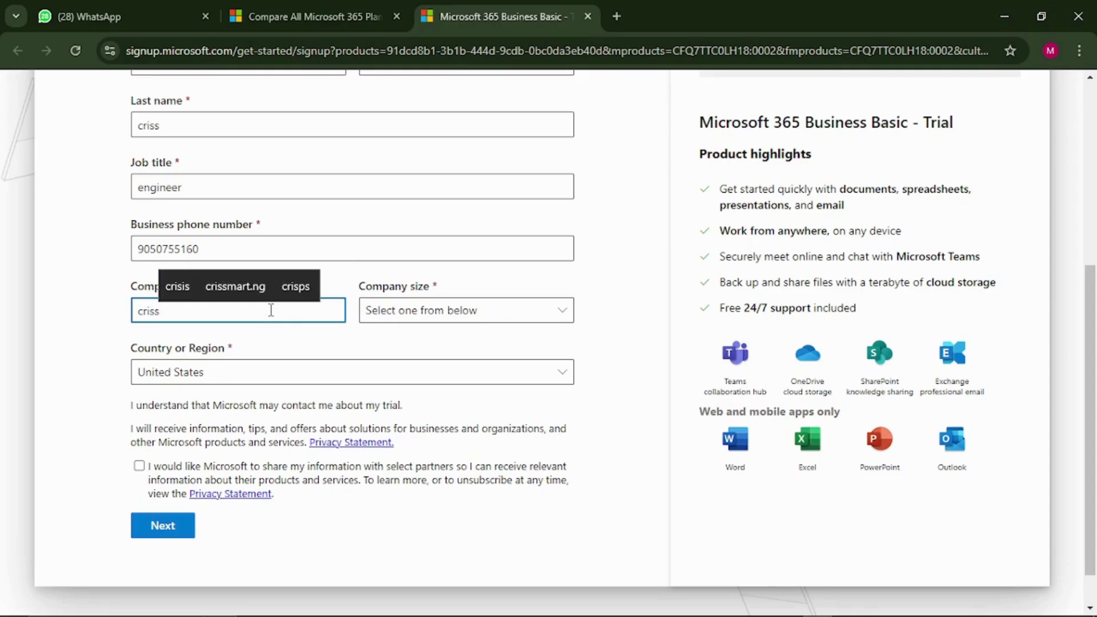
type("global")
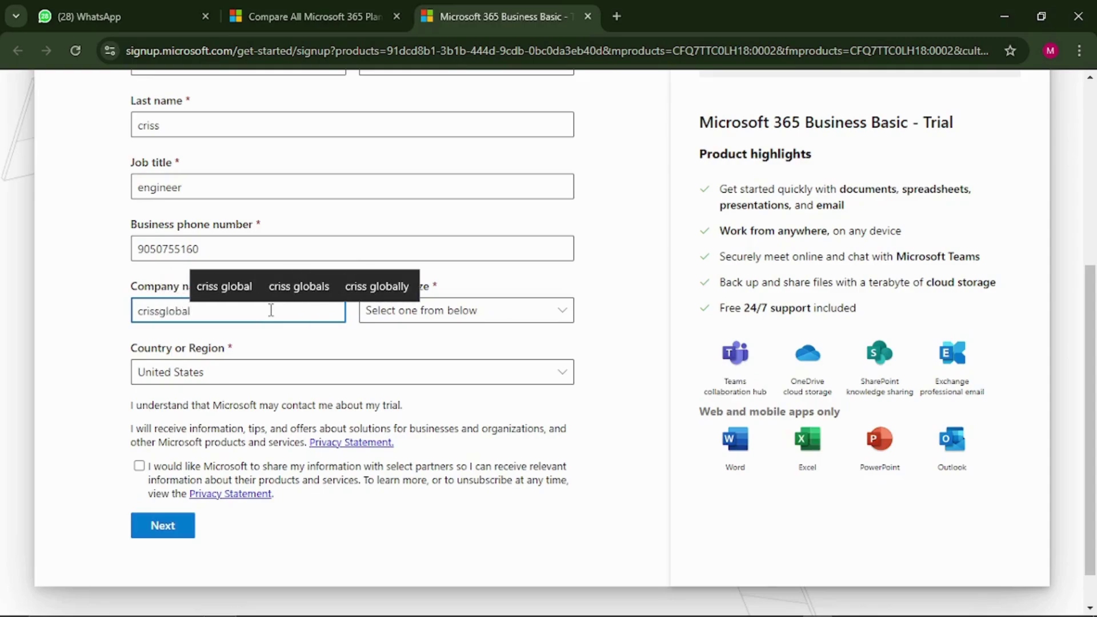
left_click(478, 316)
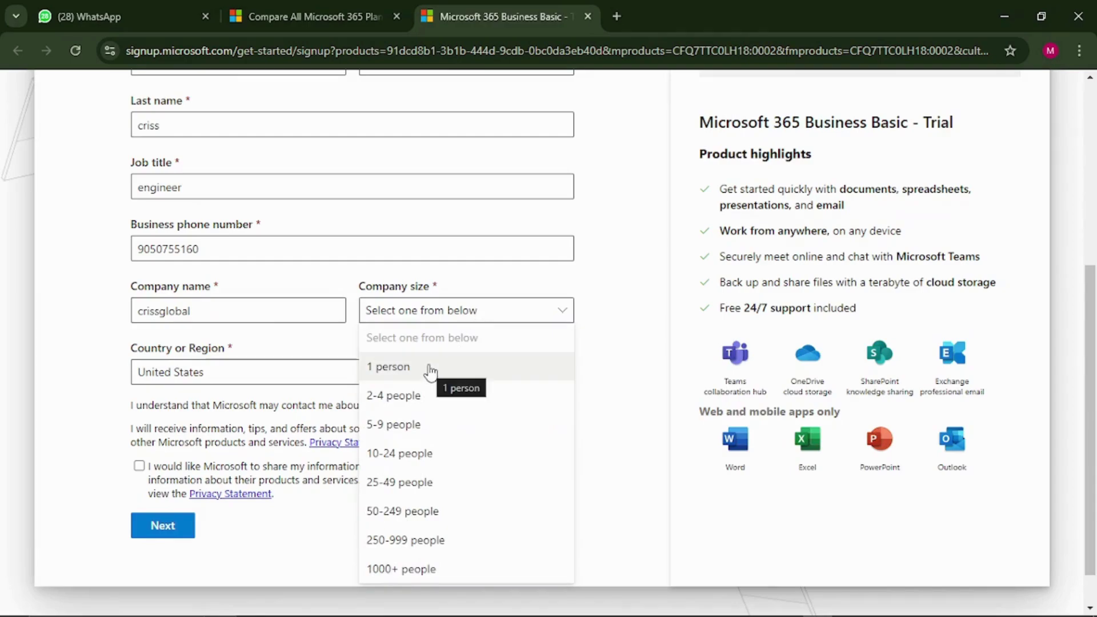
scroll(435, 375, "down", 1)
left_click(441, 273)
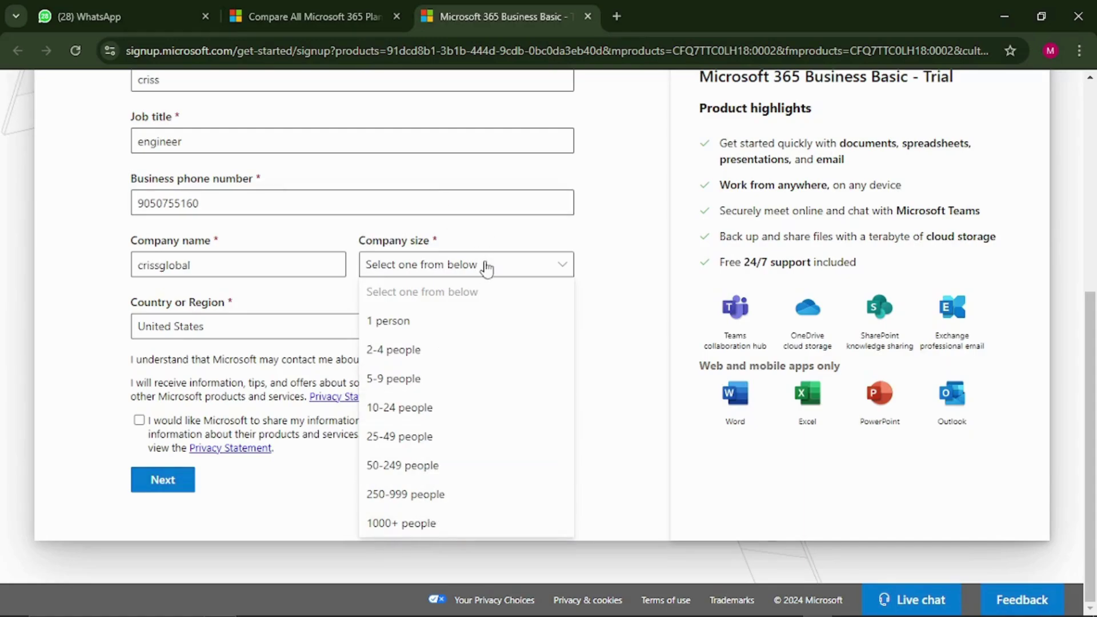
key("Down")
key("Return")
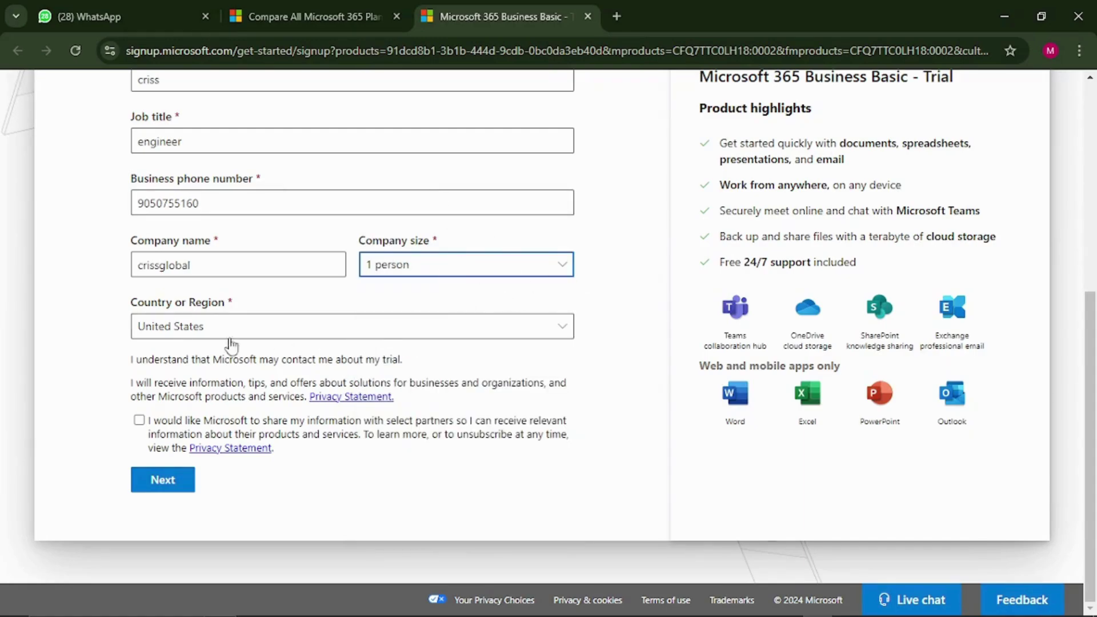
Choose Nigeria as the country or region and submit the business details
left_click(229, 333)
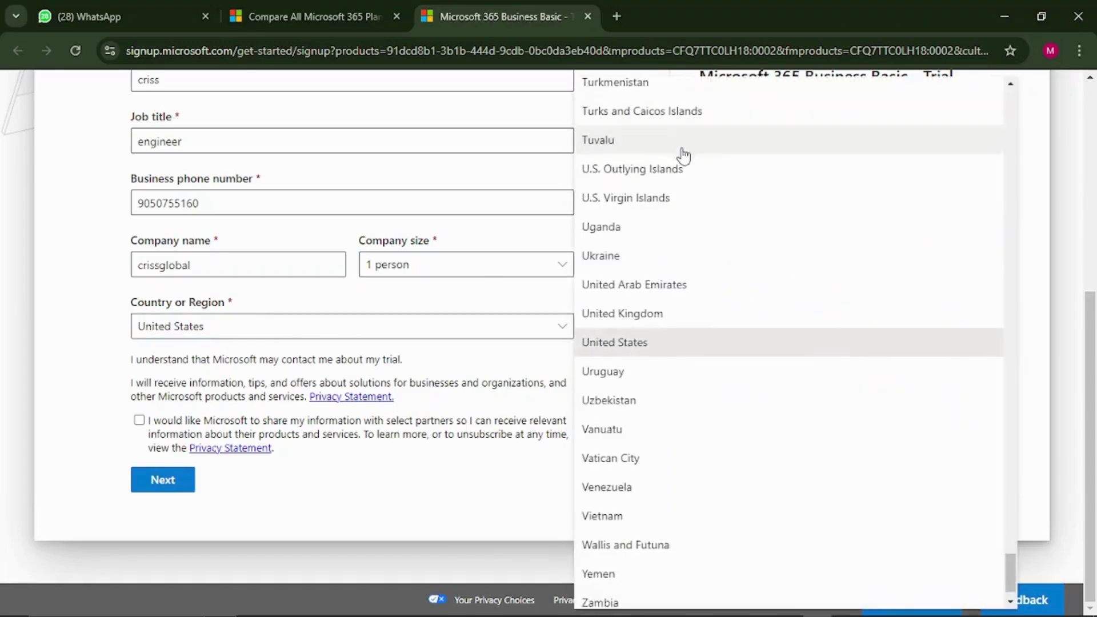
scroll(663, 202, "up", 20)
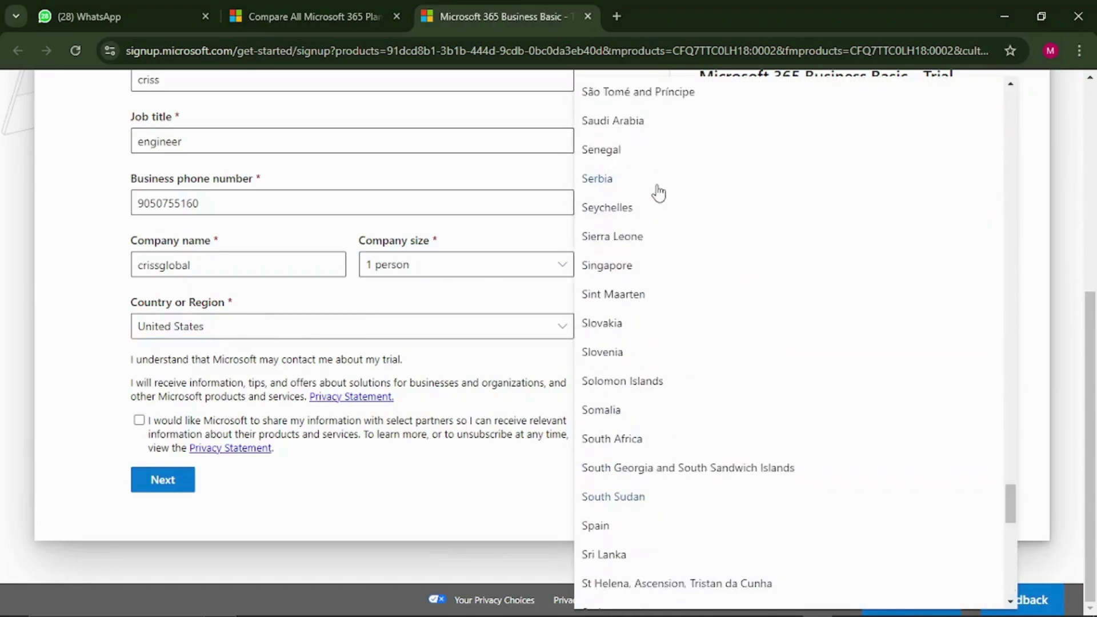
scroll(657, 166, "up", 13)
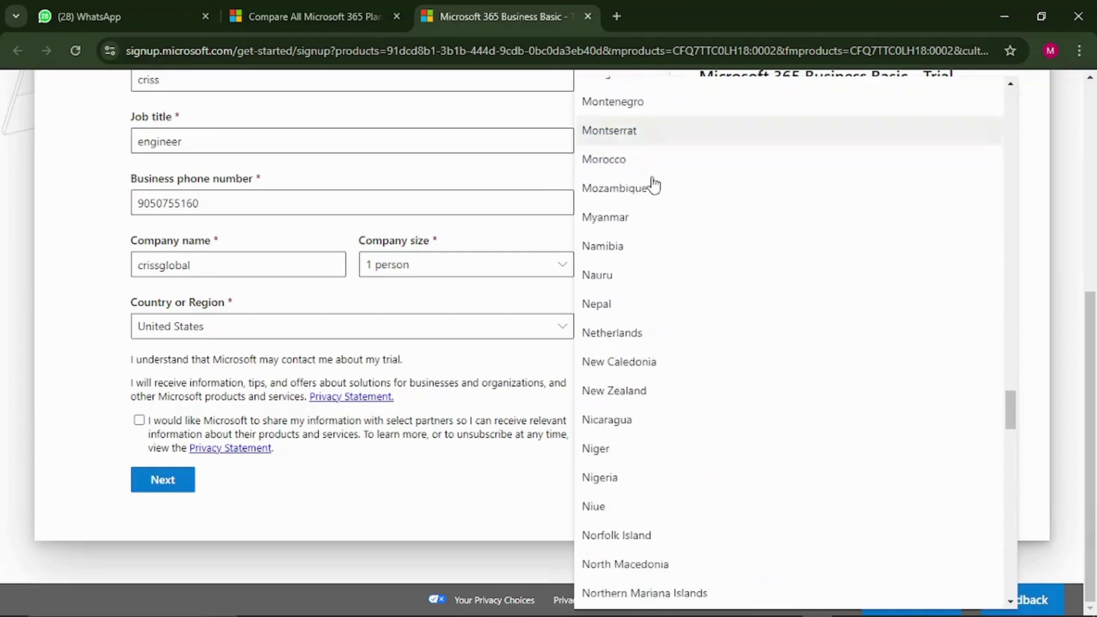
left_click(634, 452)
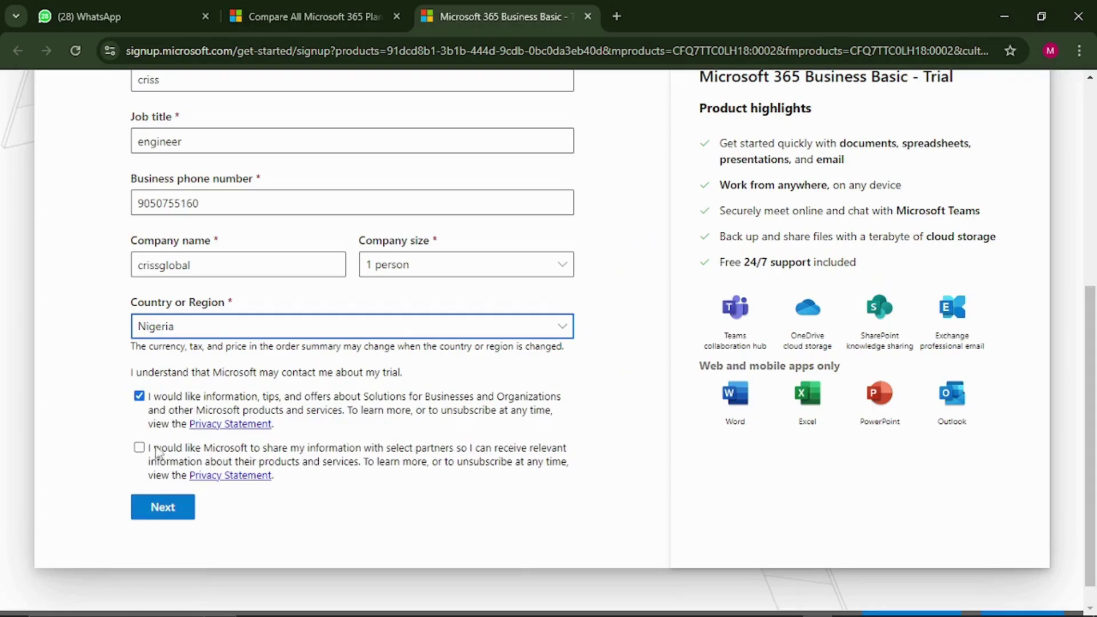
left_click(146, 513)
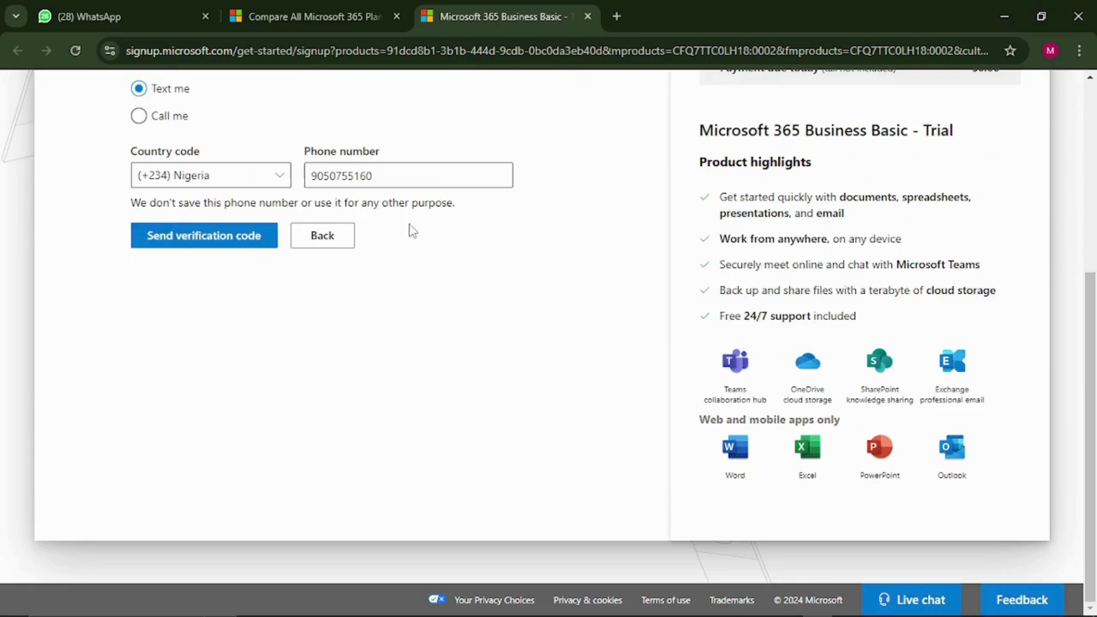
Request a text verification code, enter the received code, and verify it
scroll(289, 102, "up", 1)
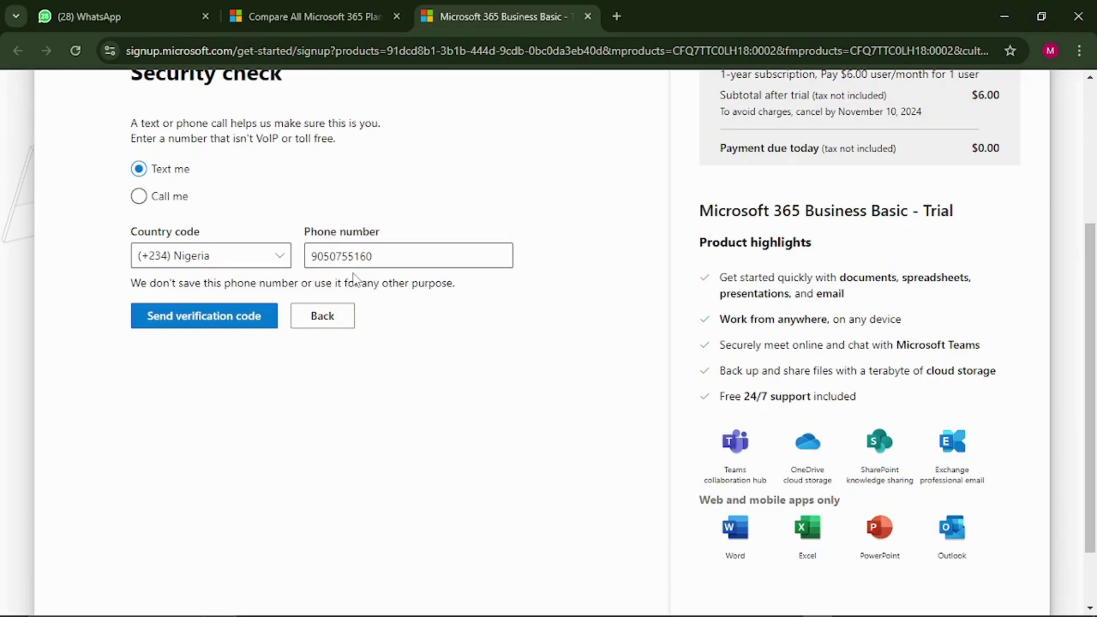
left_click(237, 318)
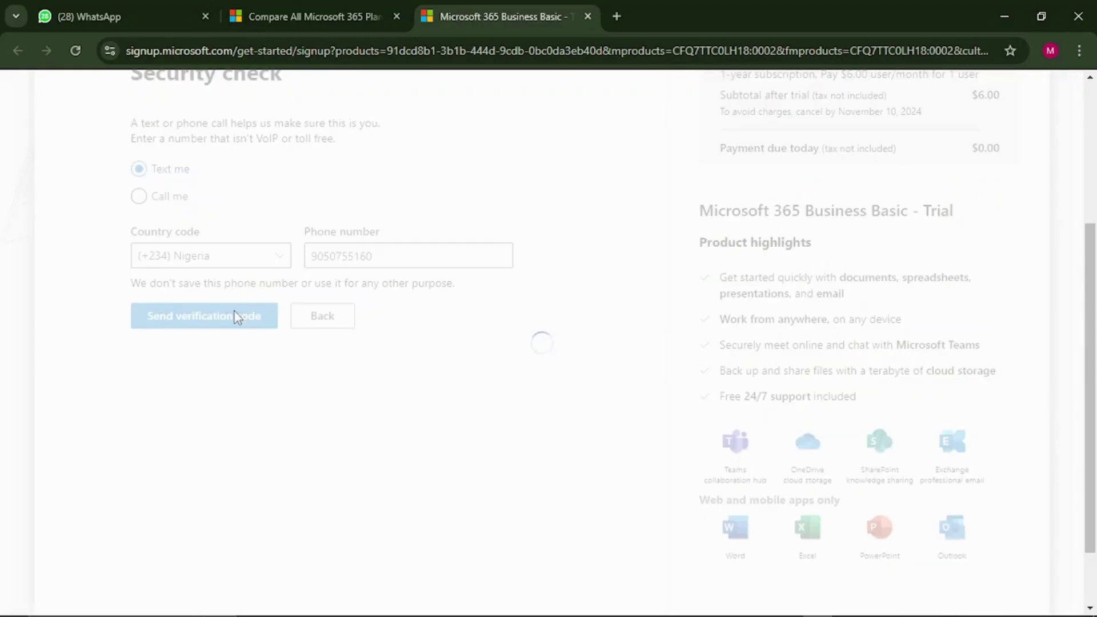
left_click(284, 338)
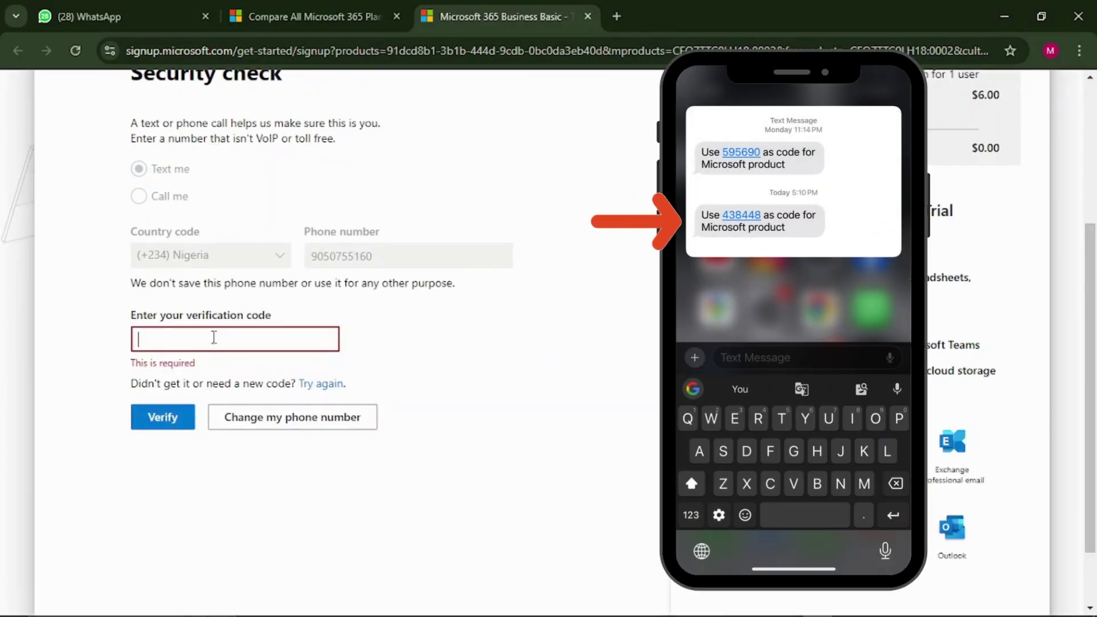
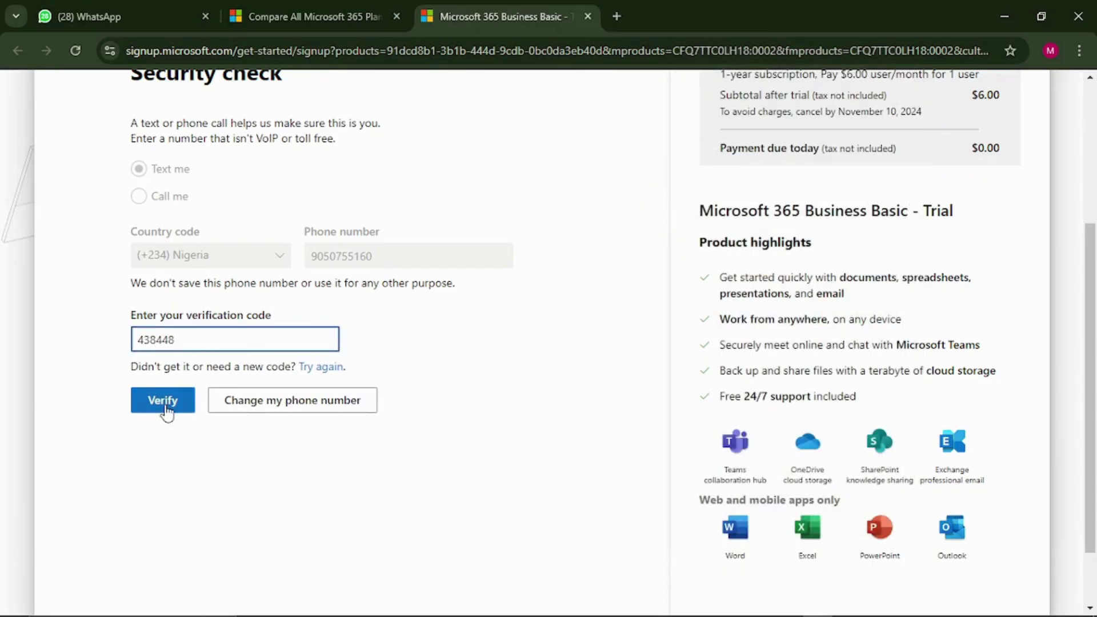
left_click(166, 407)
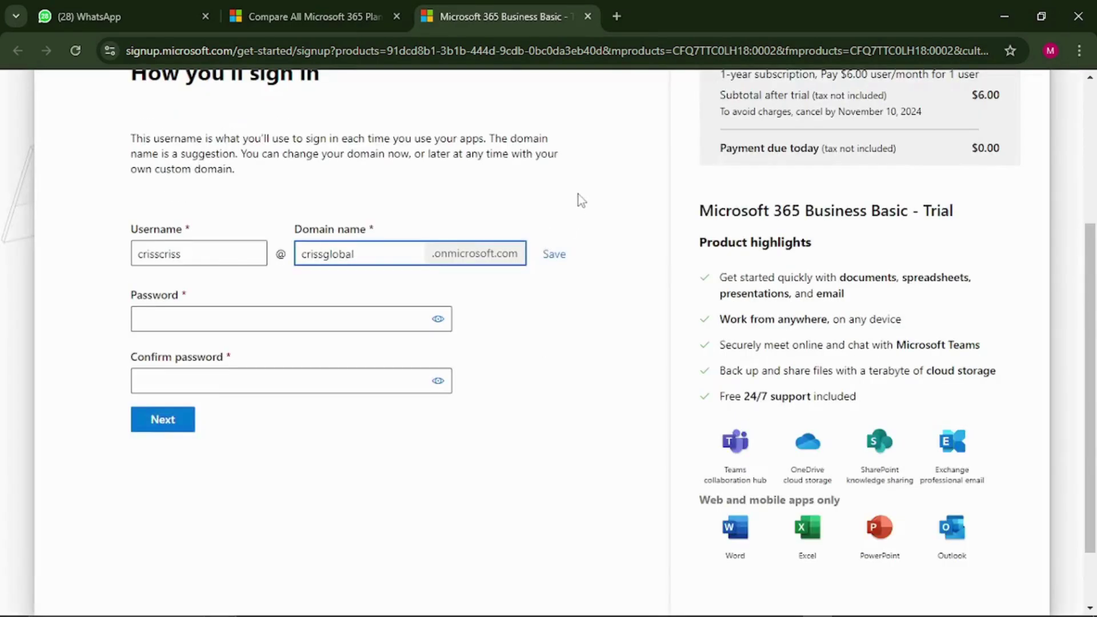
scroll(581, 200, "up", 3)
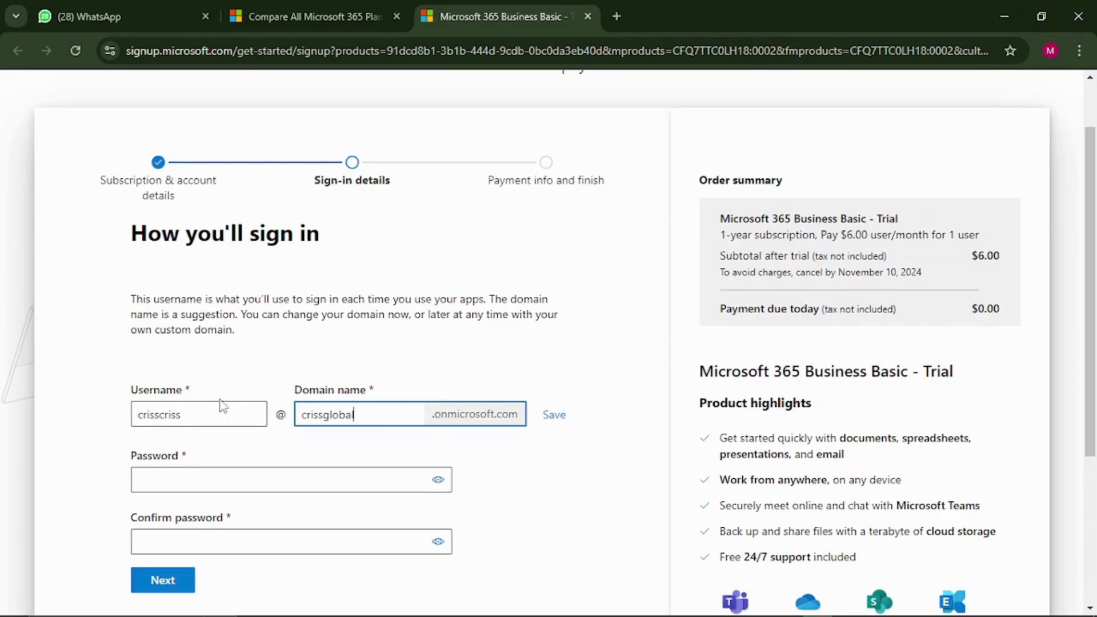
scroll(359, 346, "down", 1)
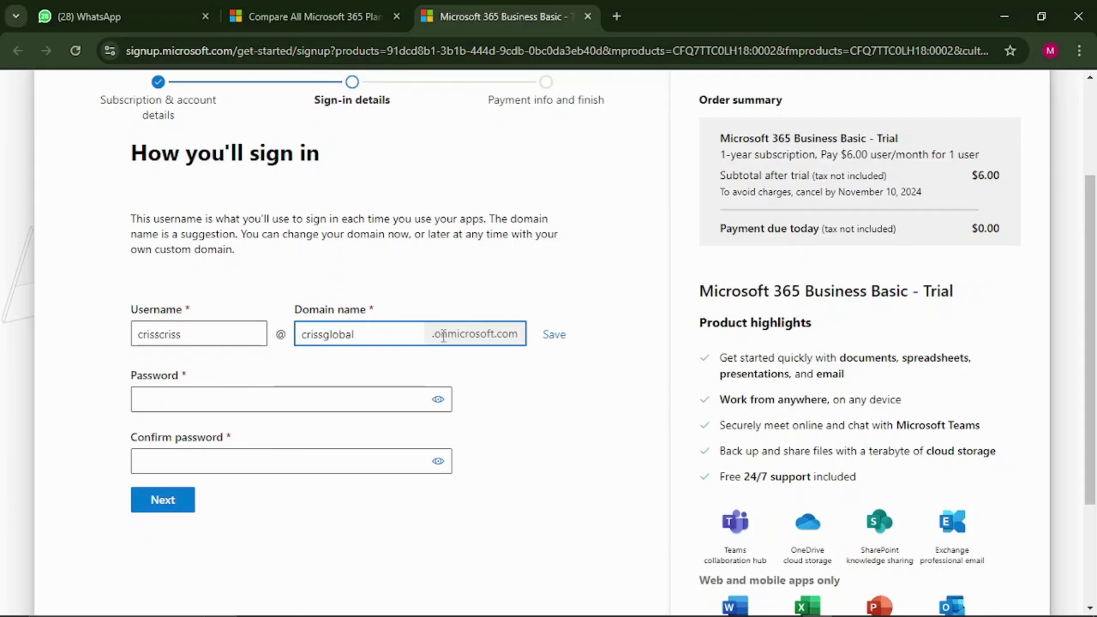
left_click_drag(431, 337, 520, 334)
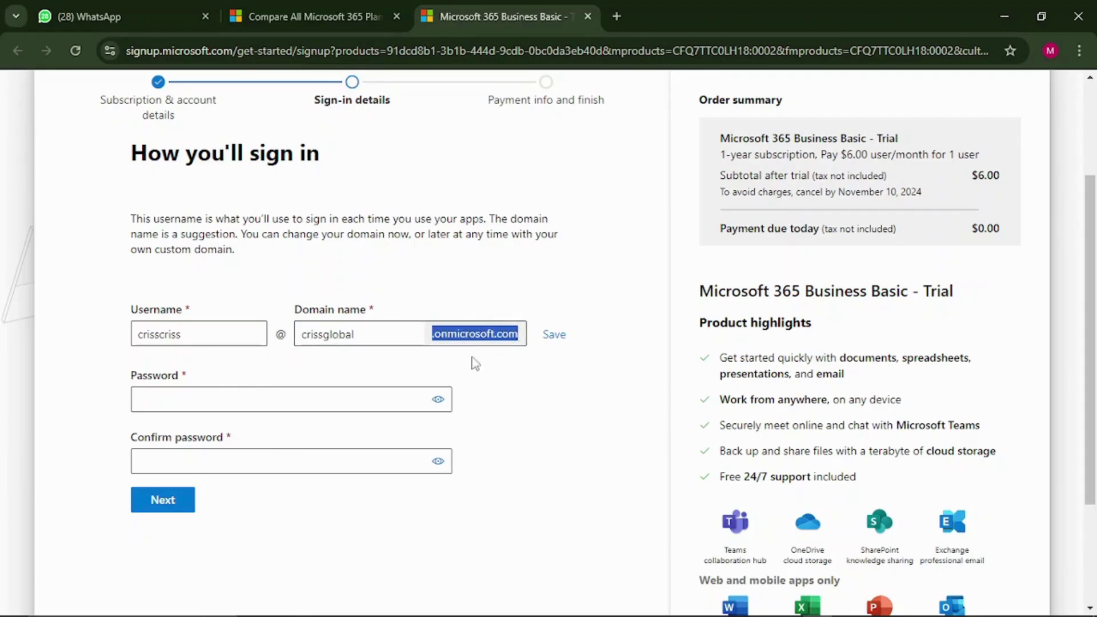
left_click(396, 335)
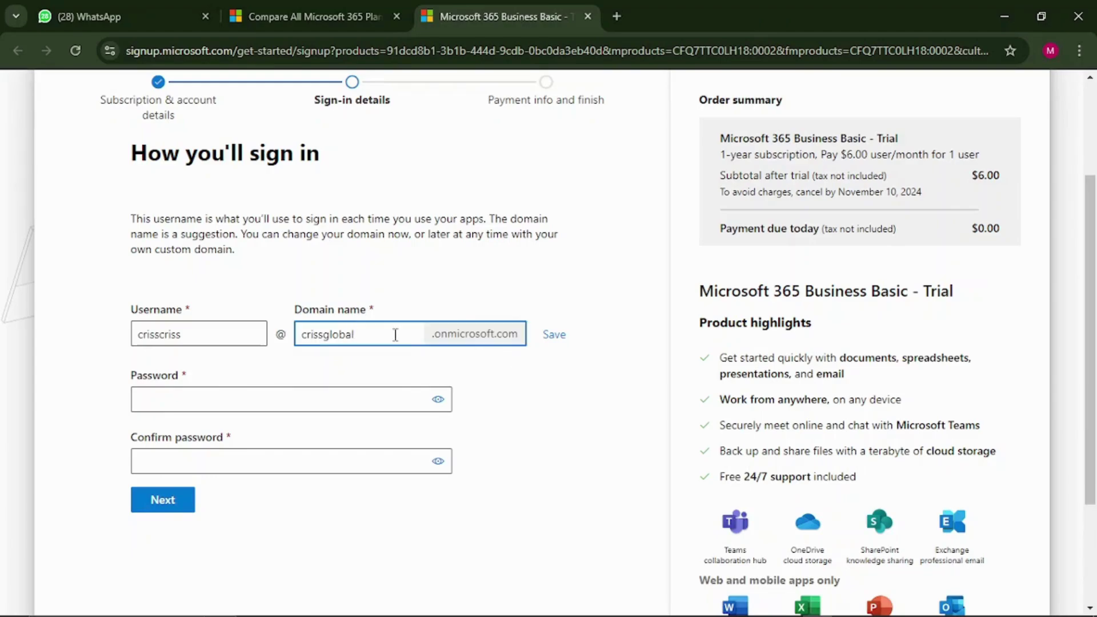
left_click(208, 335)
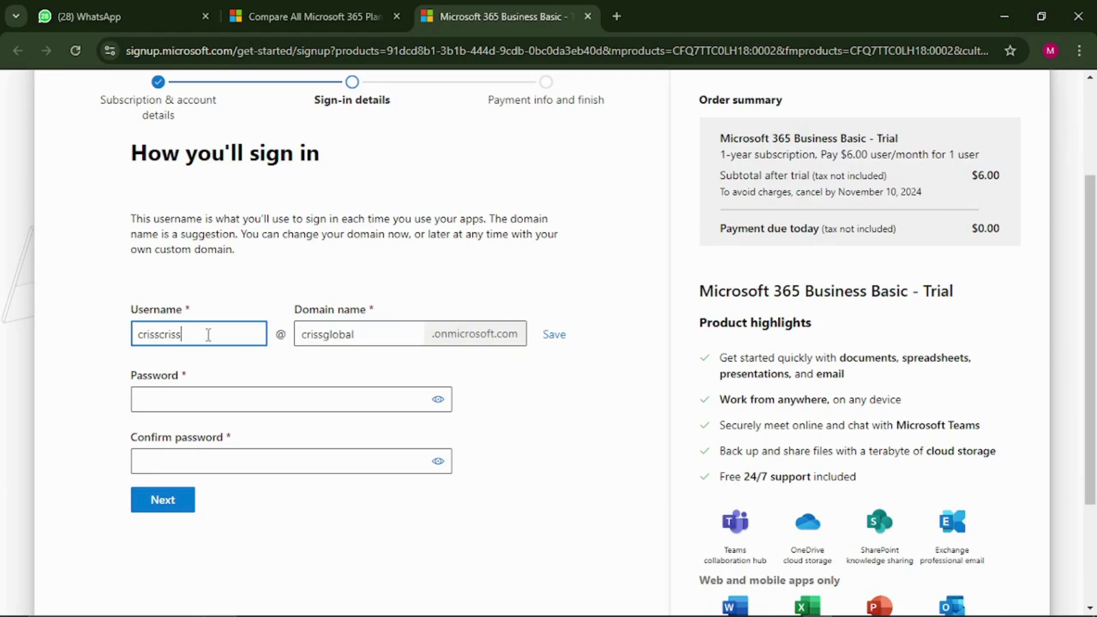
left_click(366, 336)
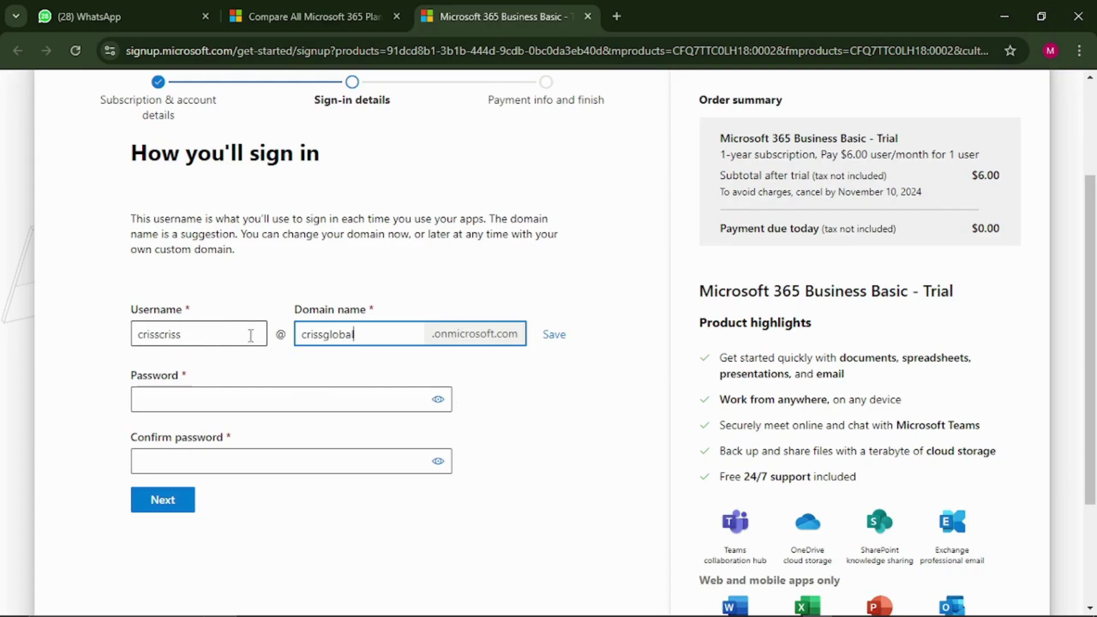
left_click_drag(359, 336, 301, 335)
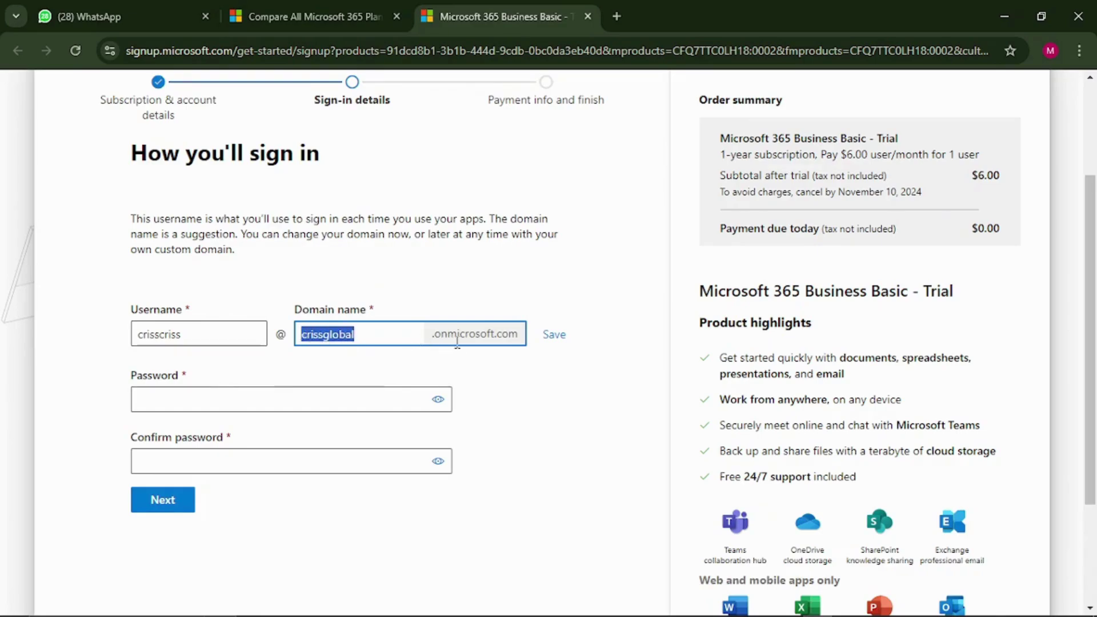
left_click(496, 396)
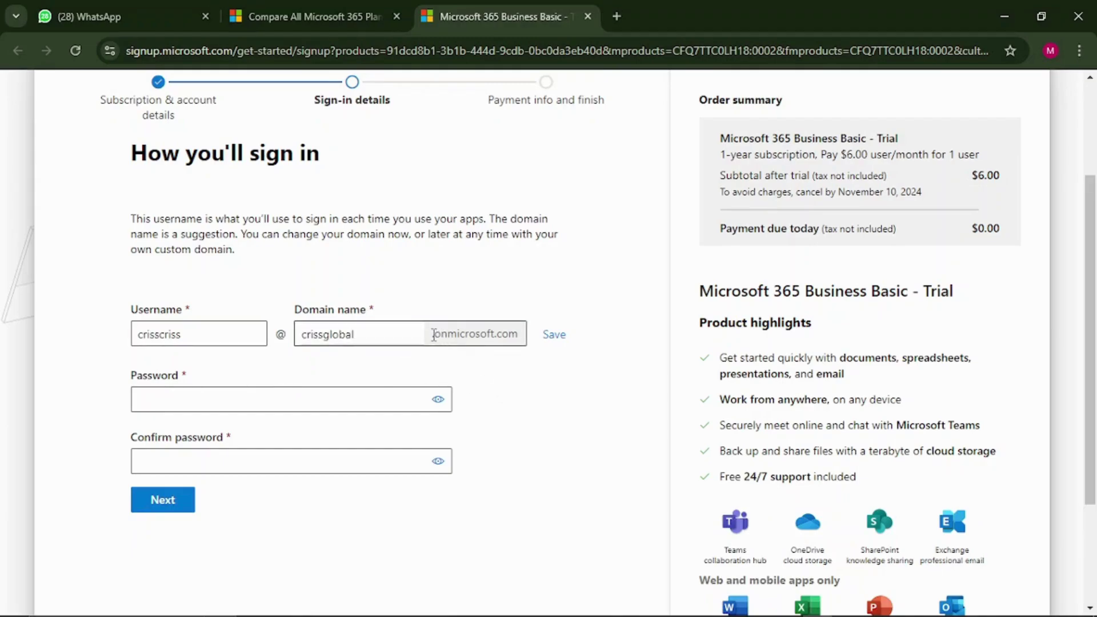
left_click_drag(432, 335, 520, 334)
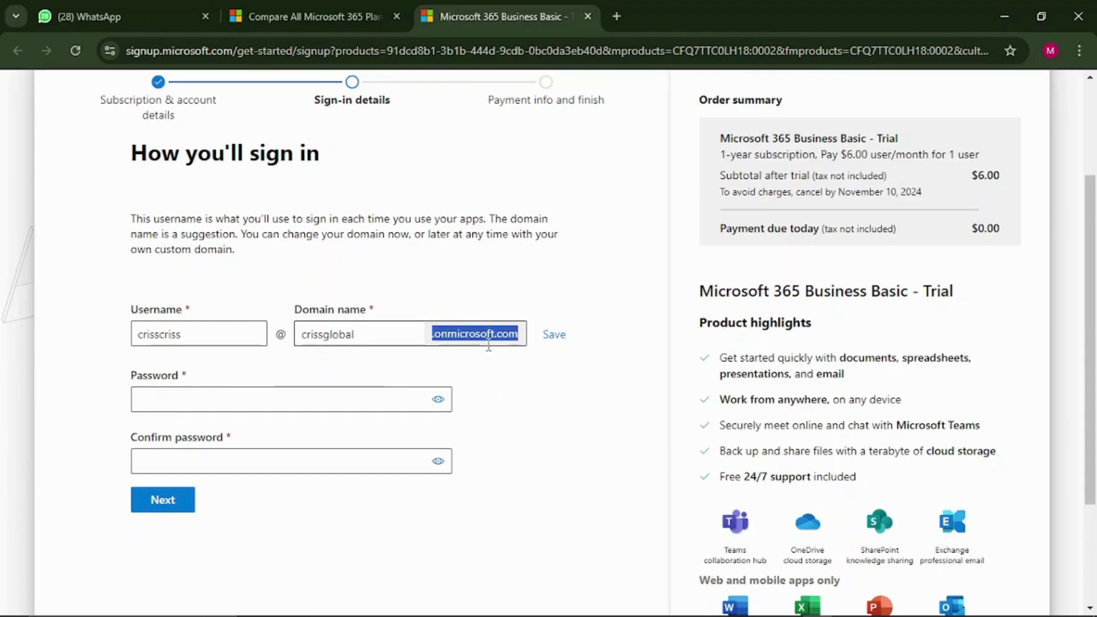
left_click(475, 409)
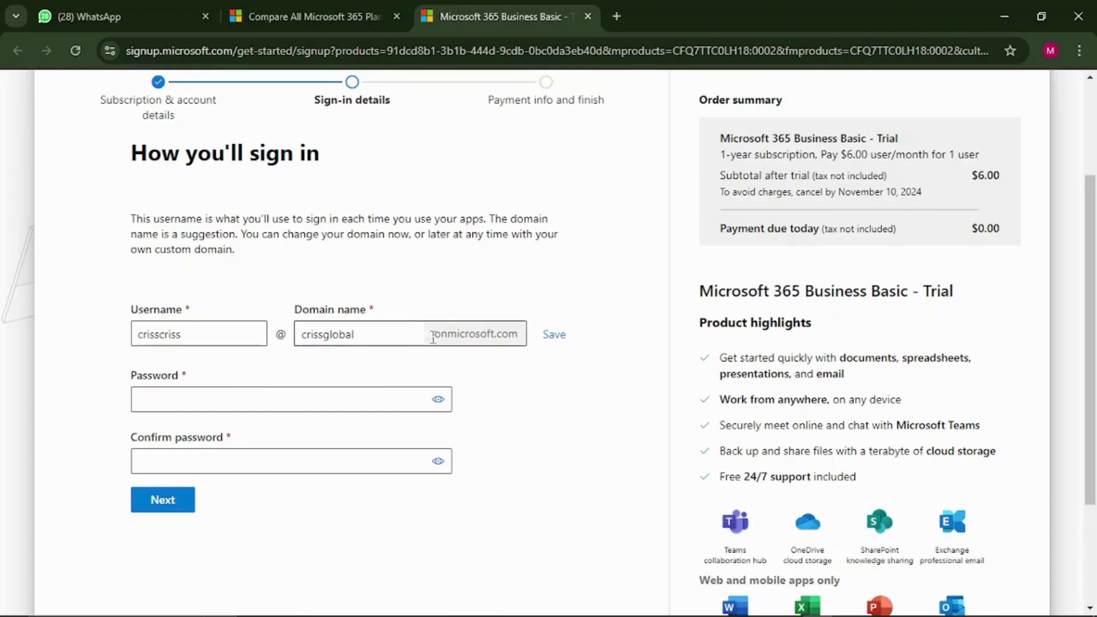
left_click_drag(457, 336, 496, 337)
left_click(507, 382)
left_click_drag(480, 334, 523, 335)
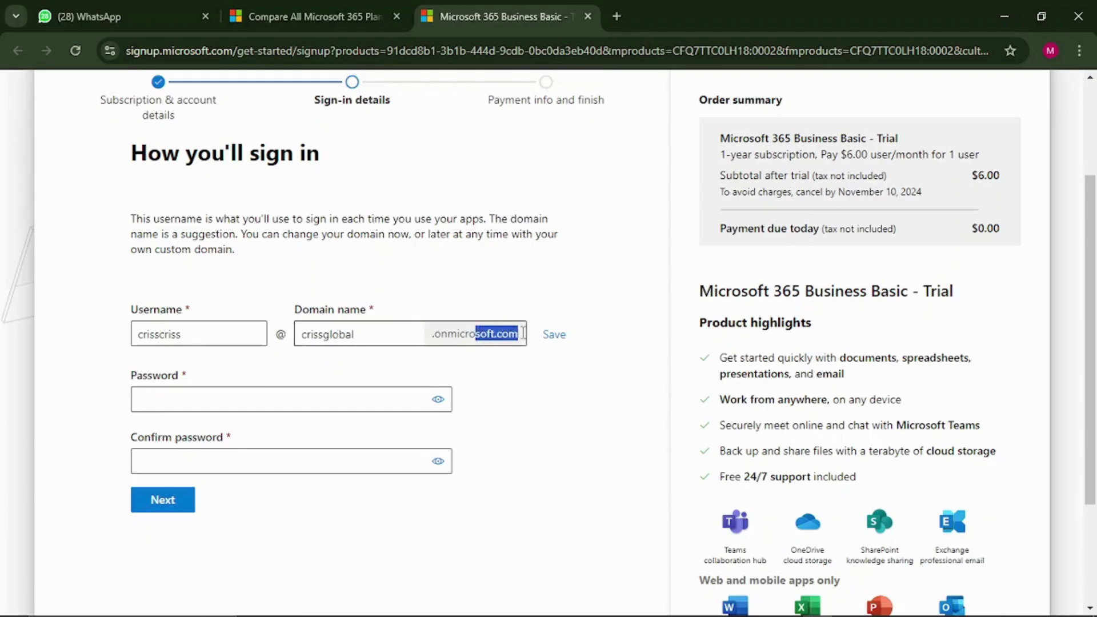
left_click(499, 405)
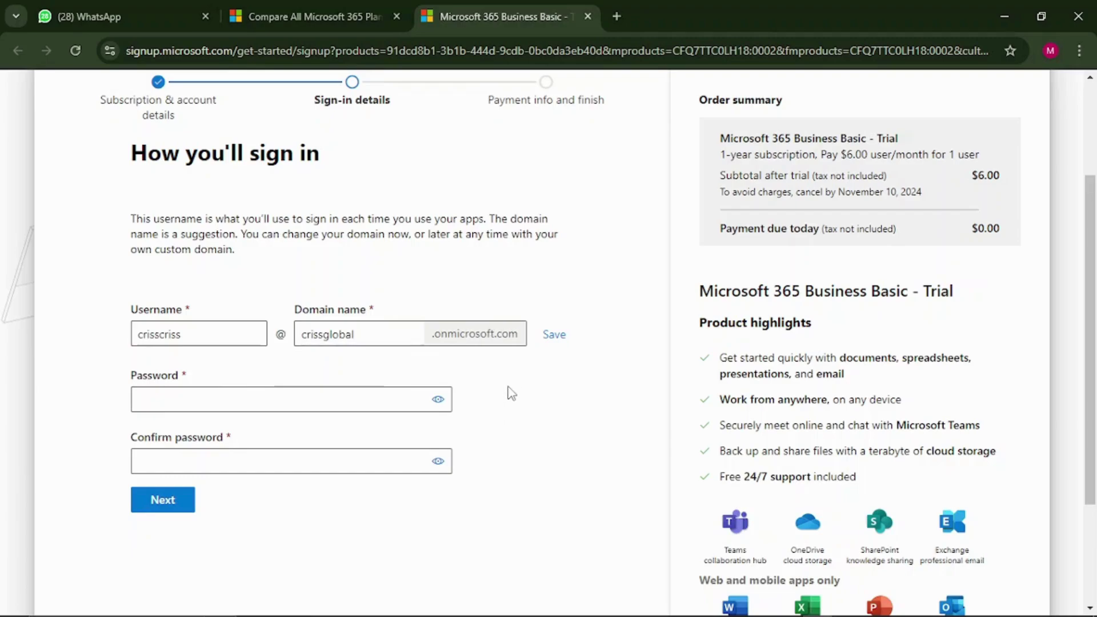
scroll(511, 393, "down", 1)
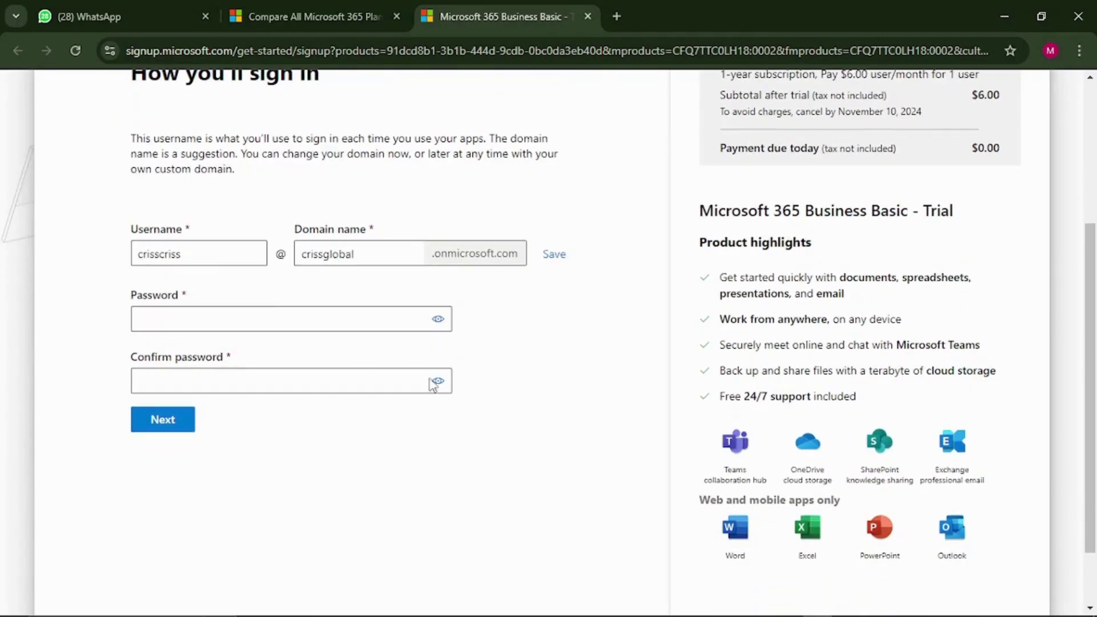
Enter the account password and confirm it
left_click(265, 317)
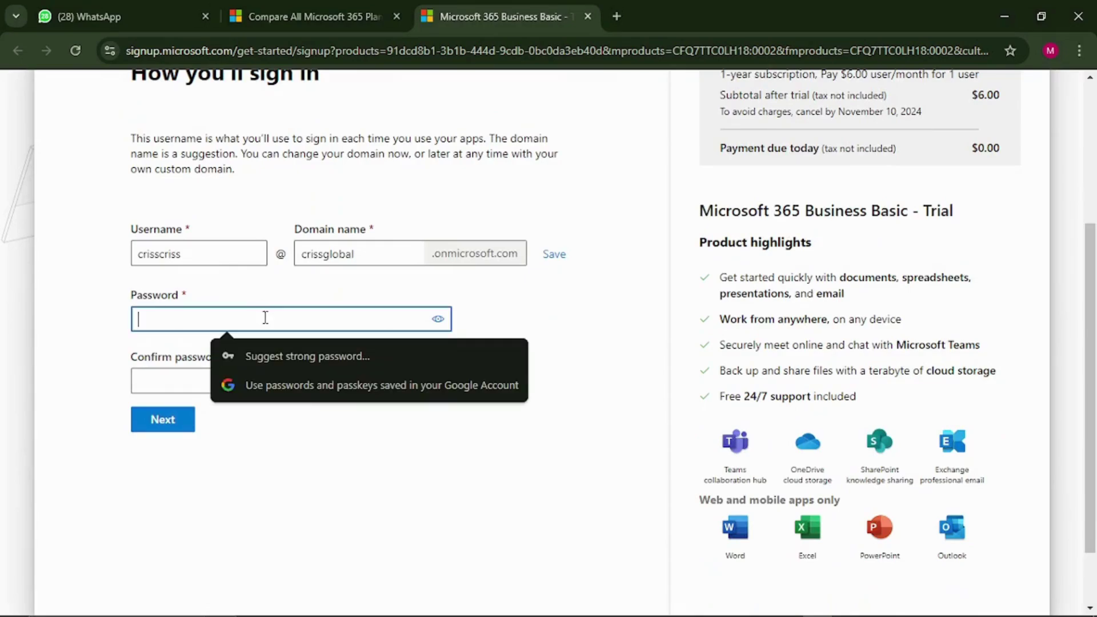
type("•••••")
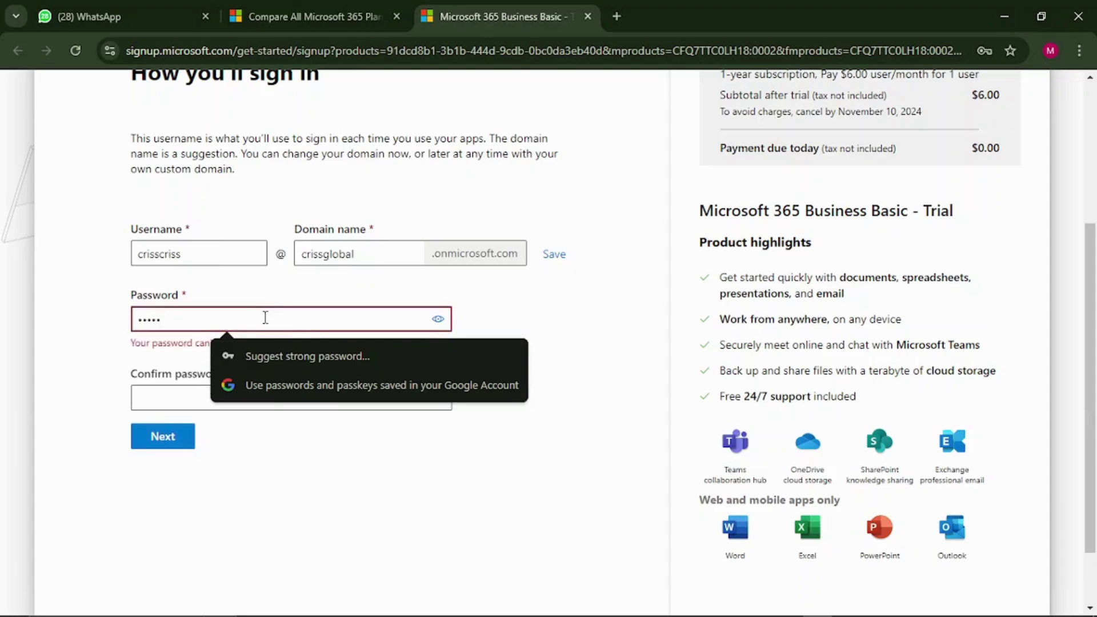
type("•••••")
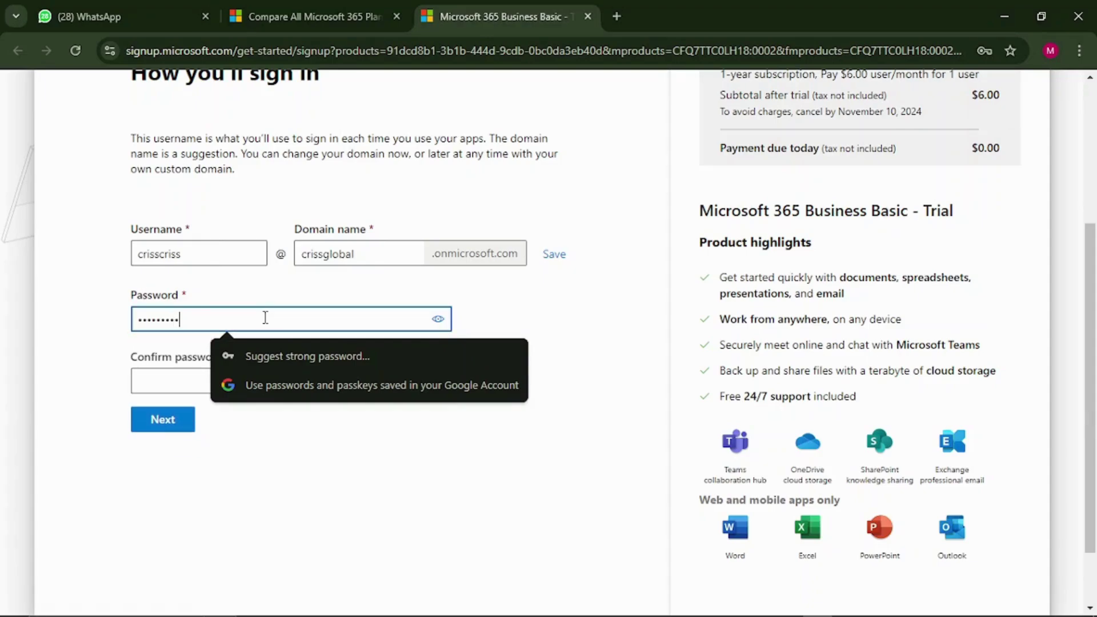
left_click(145, 375)
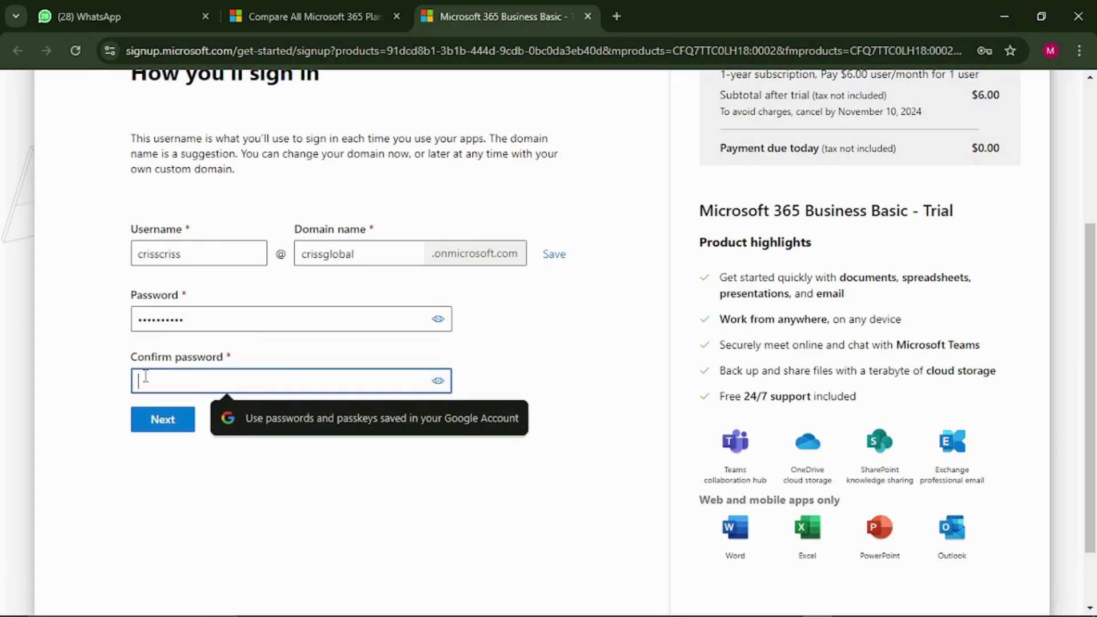
type("•••••")
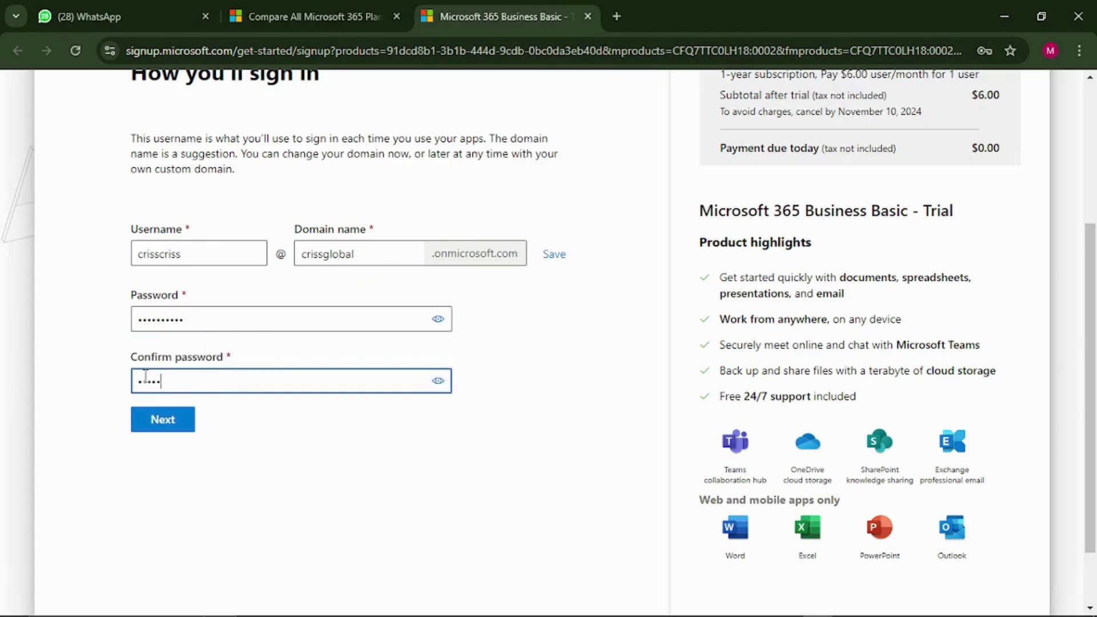
type("•••••")
Save the suggested domain name
left_click(353, 257)
key("shift+Left")
key("shift+Left")
key("shift+Left")
key("shift+Left")
key("shift+Left")
key("shift+Left")
key("shift+Left")
key("shift+Left")
key("shift+Left")
key("shift+Left")
key("shift+Left")
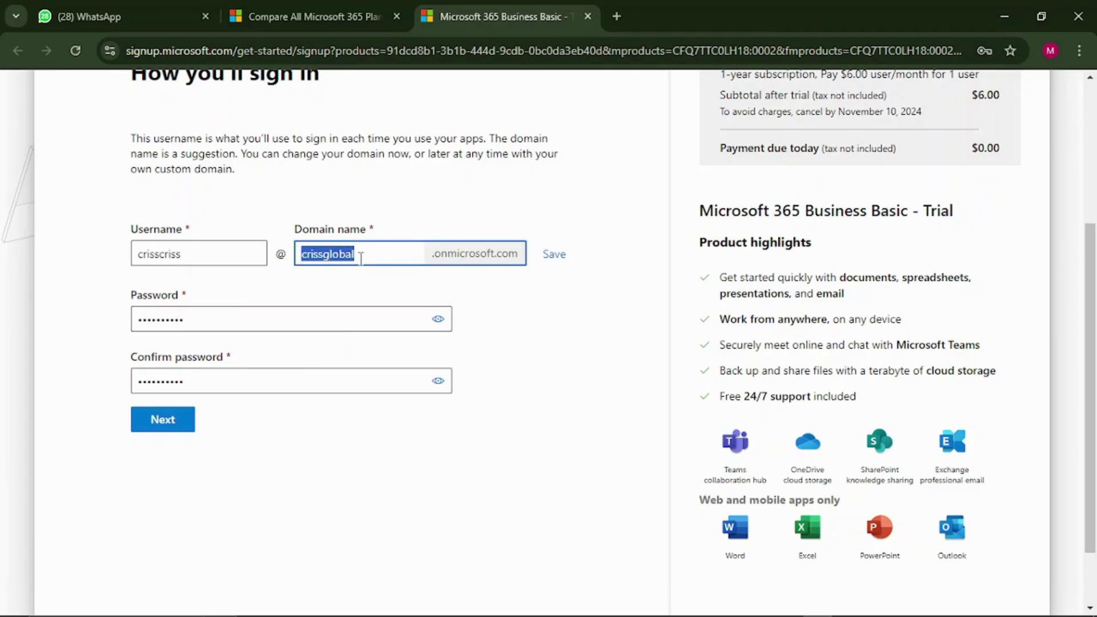
left_click(381, 254)
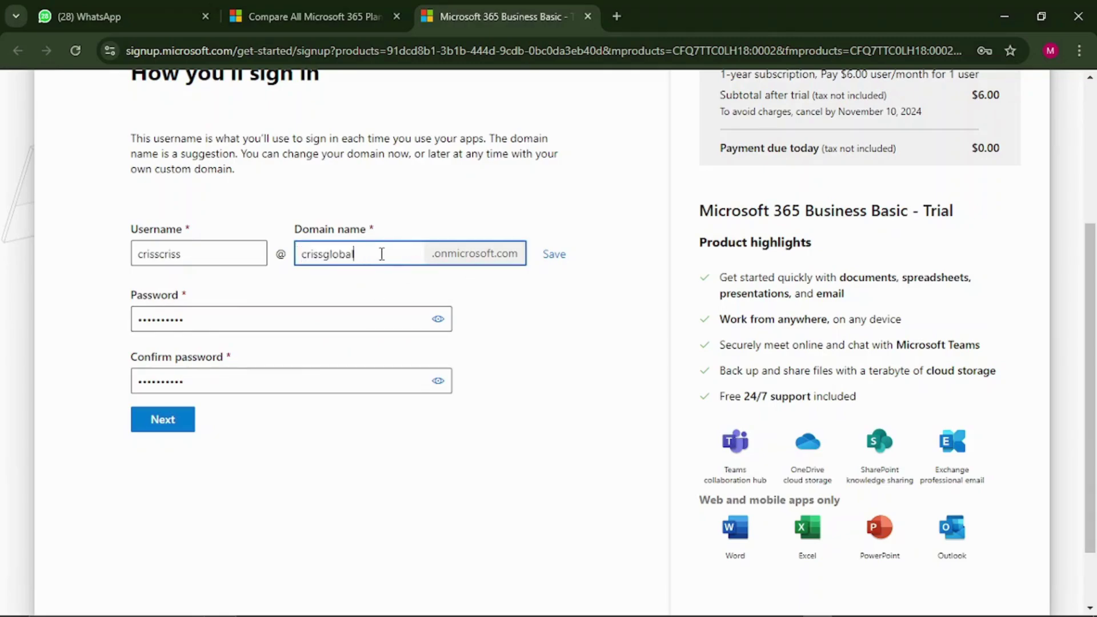
left_click(555, 257)
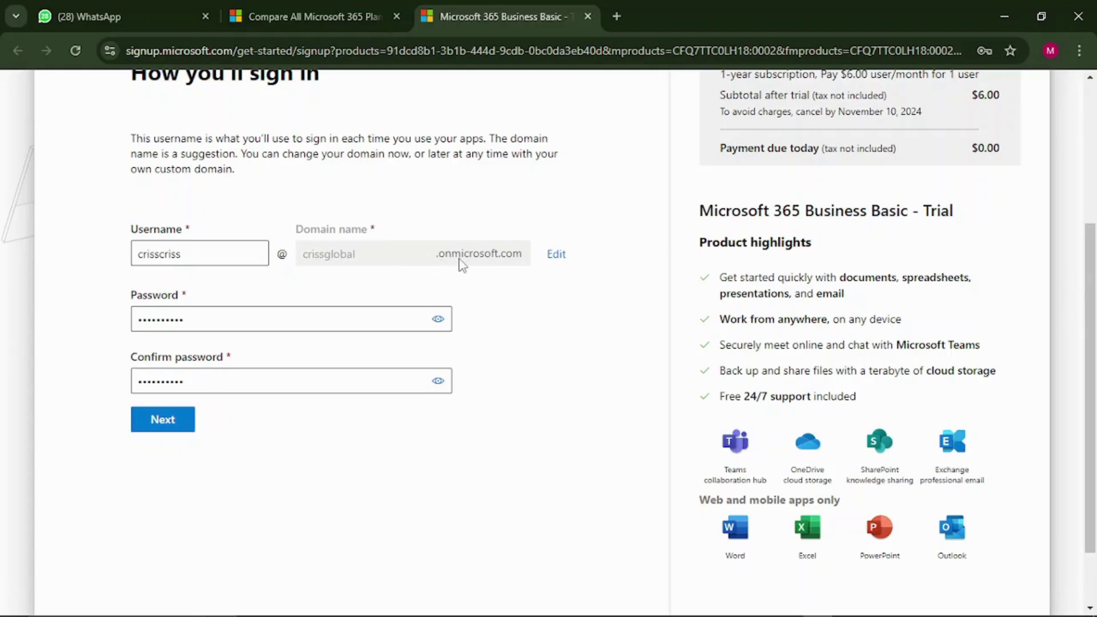
Create the account, save the password in Chrome, and dismiss the Google Account offer
left_click(162, 427)
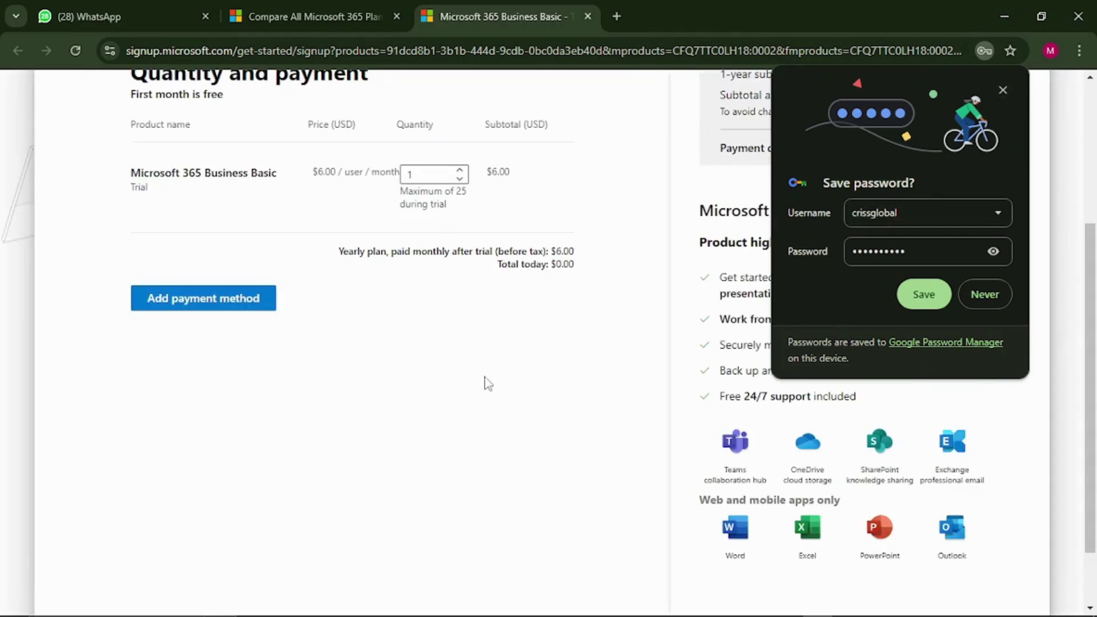
scroll(499, 375, "up", 4)
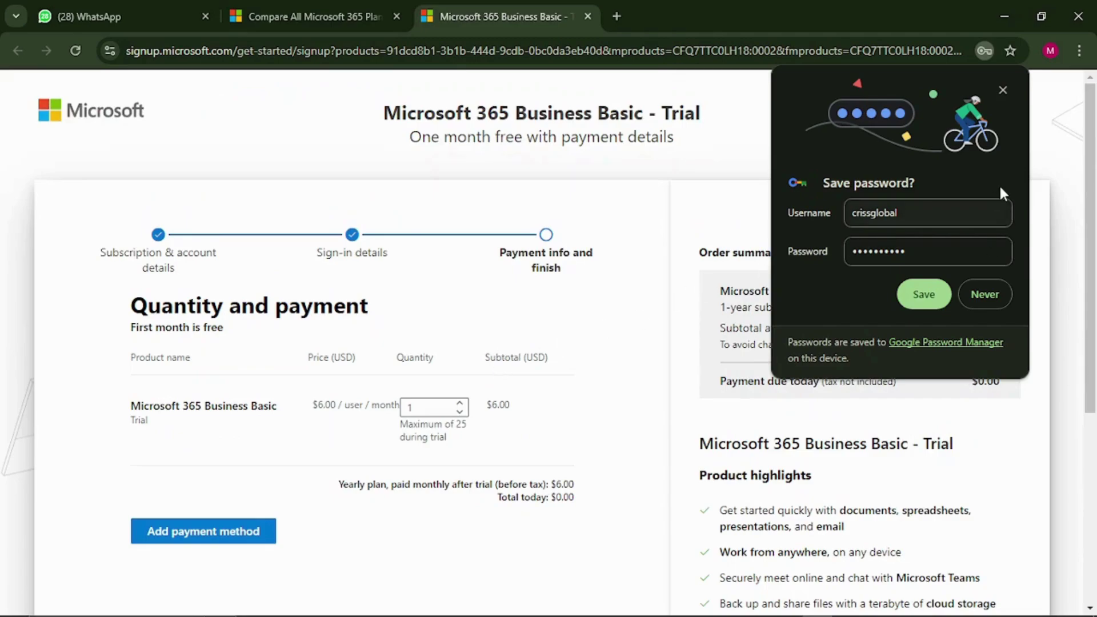
left_click(932, 302)
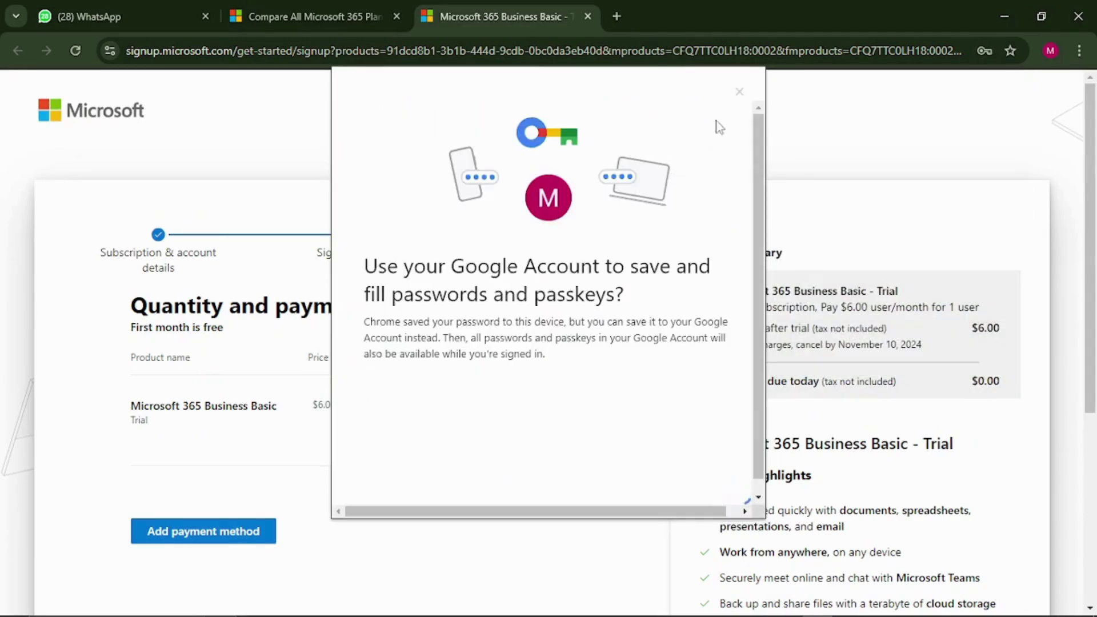
left_click(739, 88)
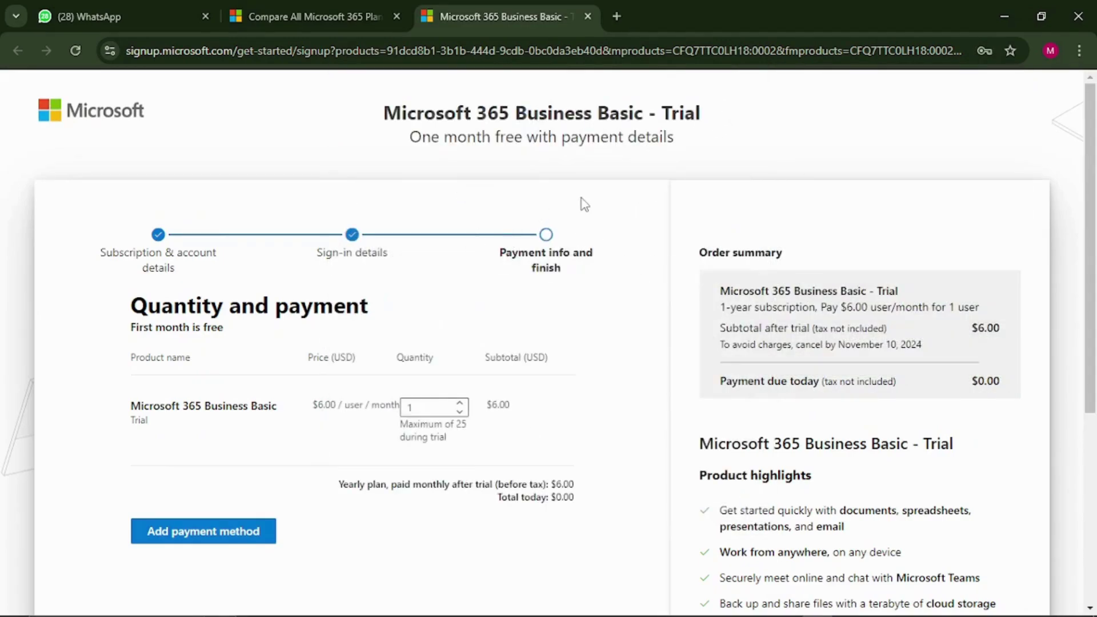
scroll(581, 199, "down", 1)
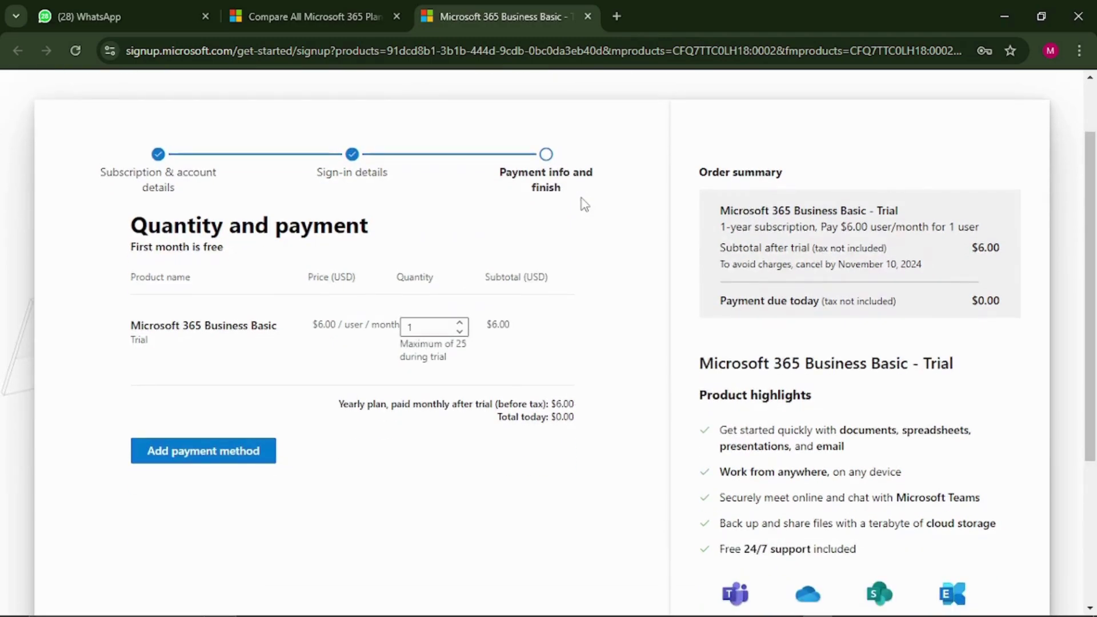
scroll(246, 403, "down", 1)
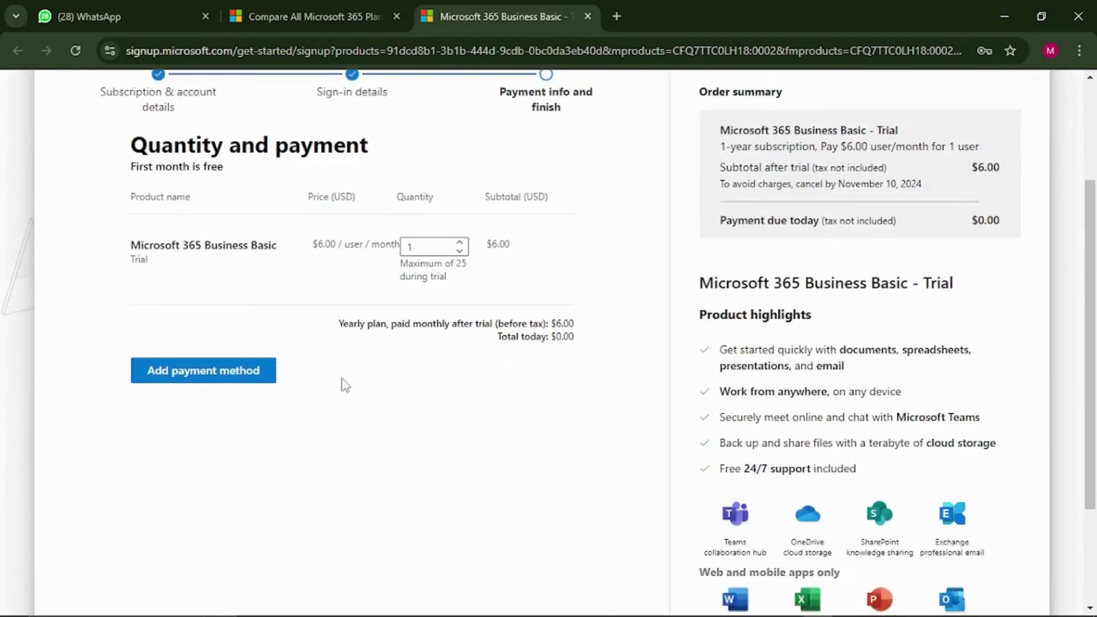
scroll(624, 295, "up", 2)
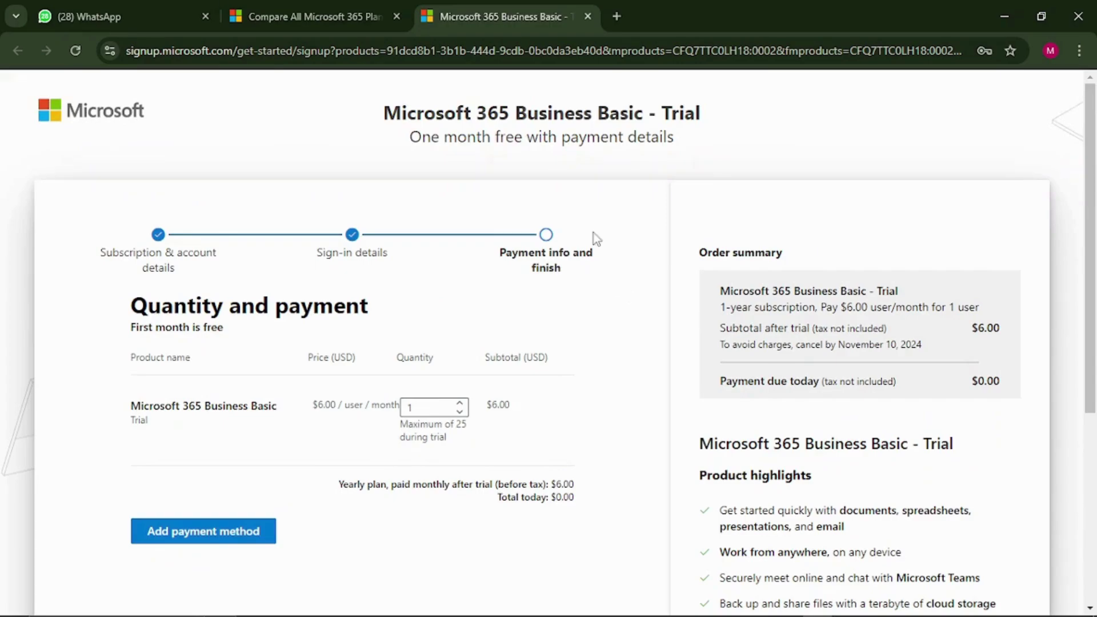
Search 'power bi' in a new tab and open the Power BI - Data Visualization page
left_click(617, 15)
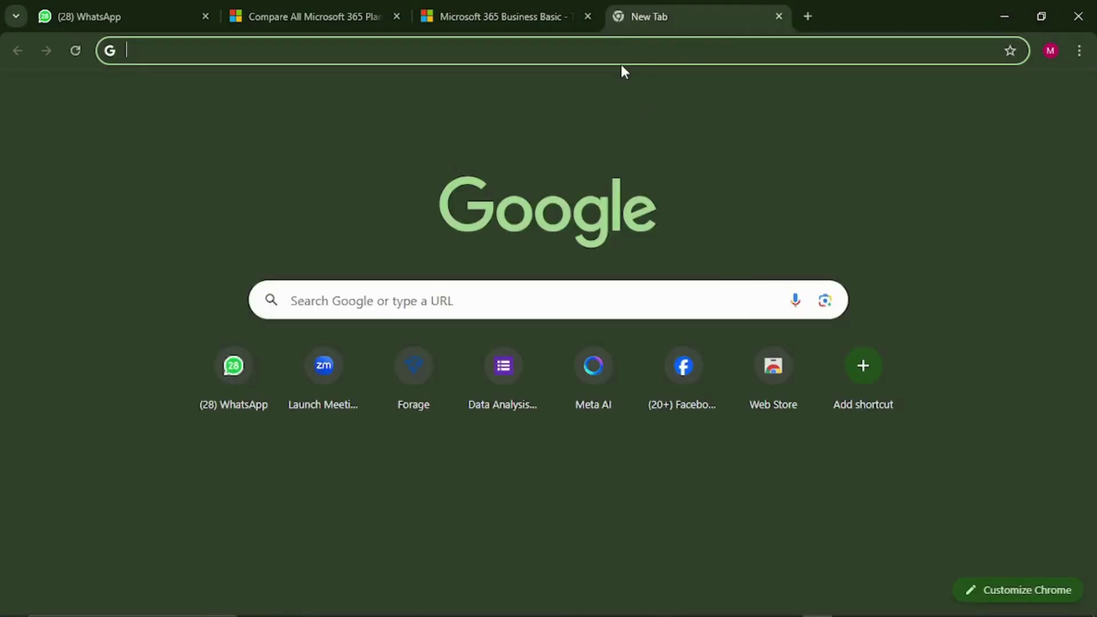
type("power bi")
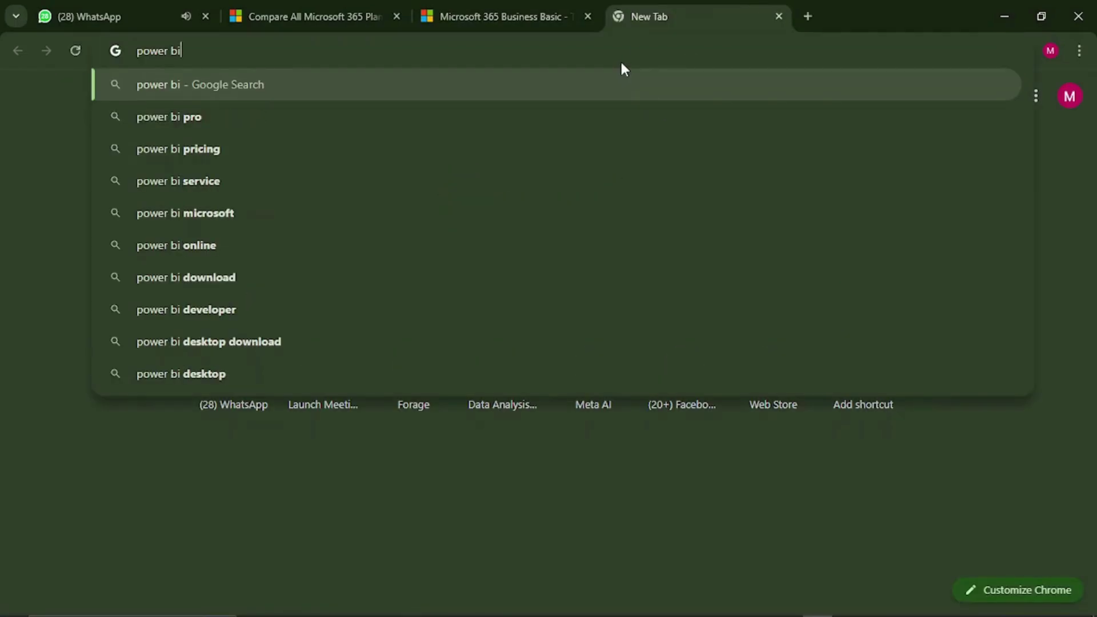
key("Return")
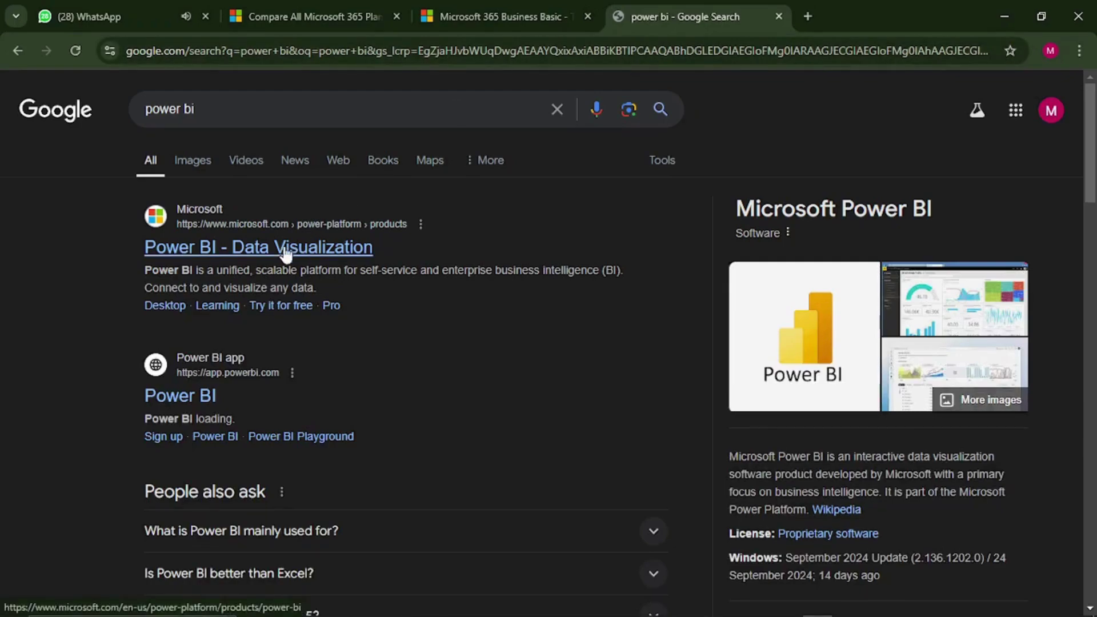
left_click(223, 253)
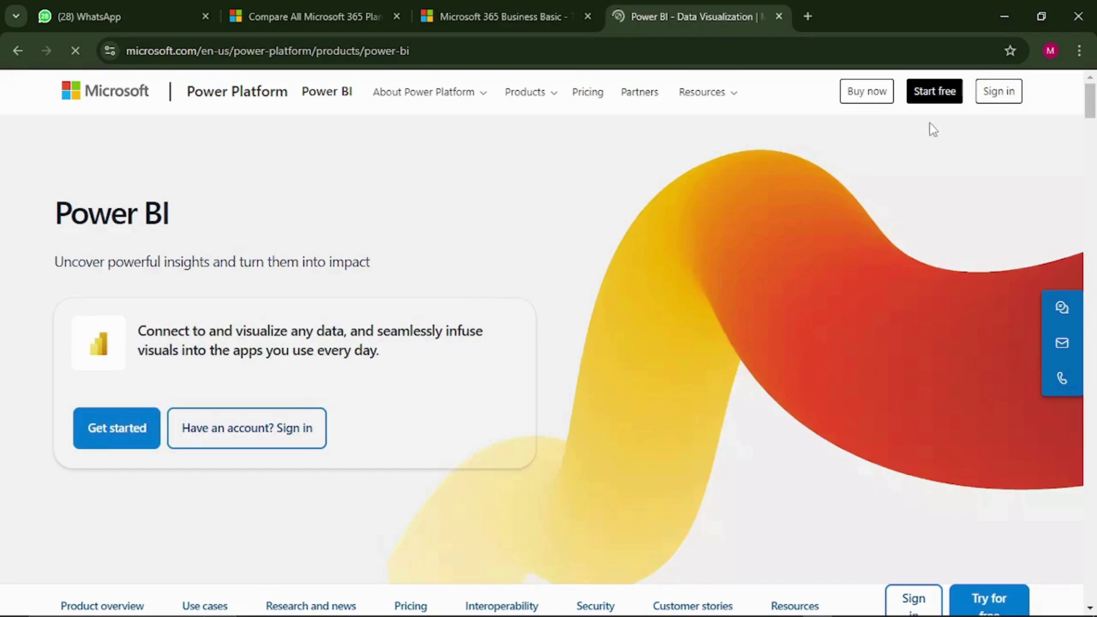
Start the free Power BI signup and confirm the new work account shows as signed in
left_click(997, 93)
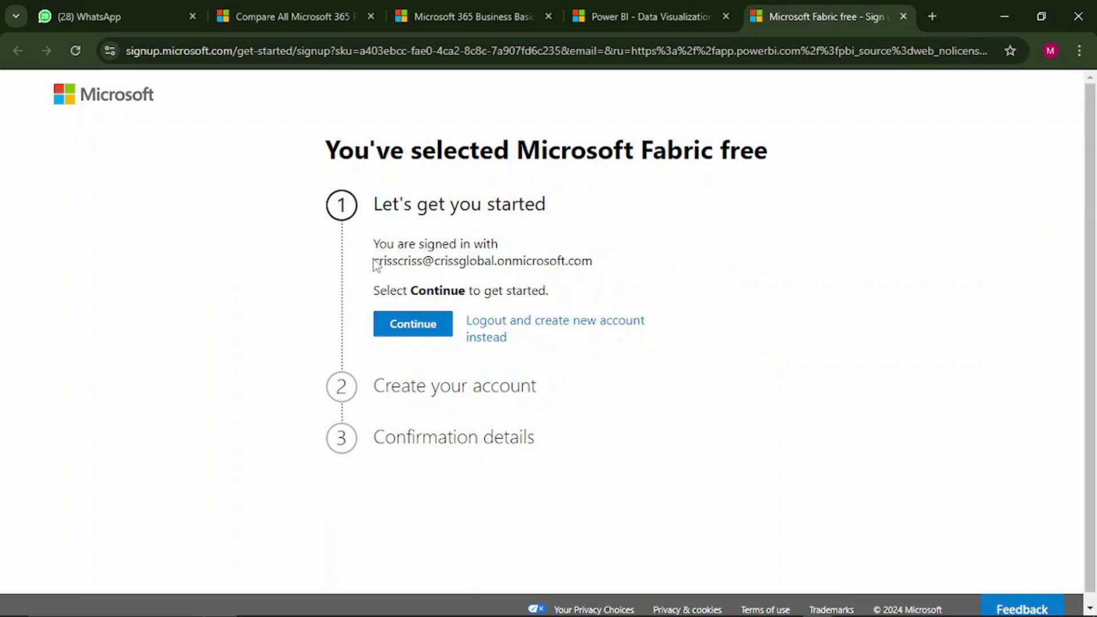
left_click_drag(373, 258, 550, 252)
left_click(588, 254)
left_click(642, 1)
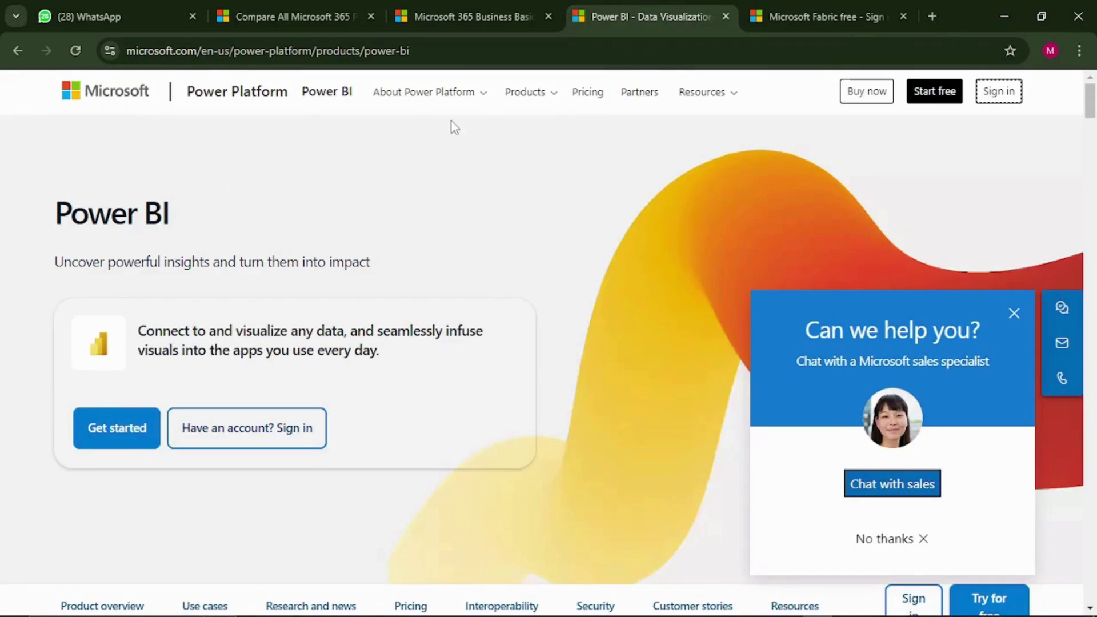
left_click(467, 7)
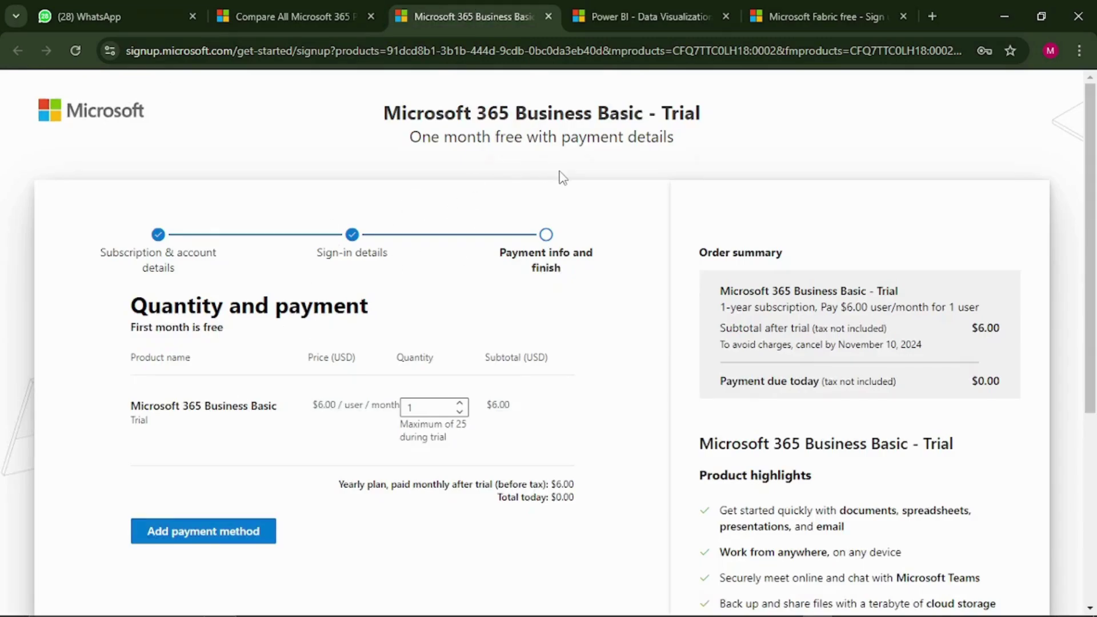
key("ctrl+5")
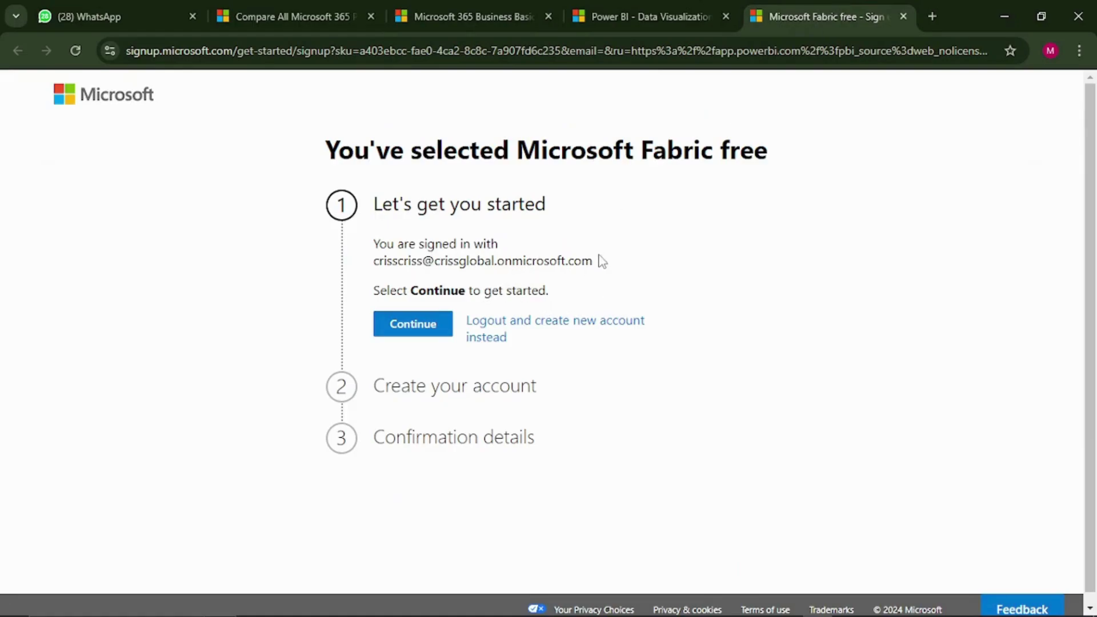
left_click_drag(601, 263, 373, 261)
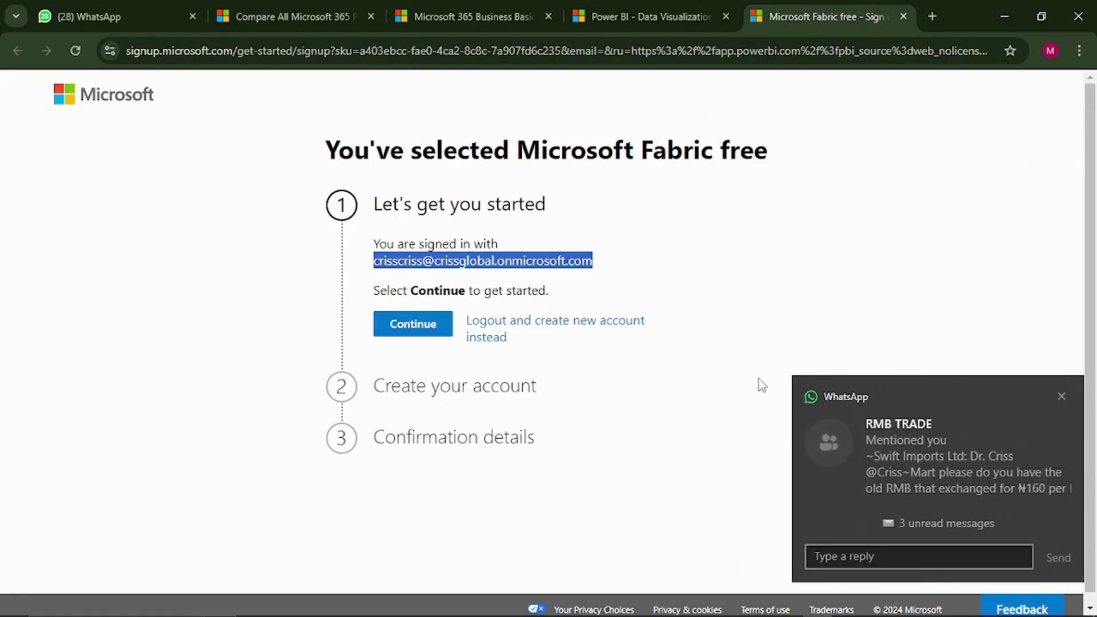
left_click(1061, 396)
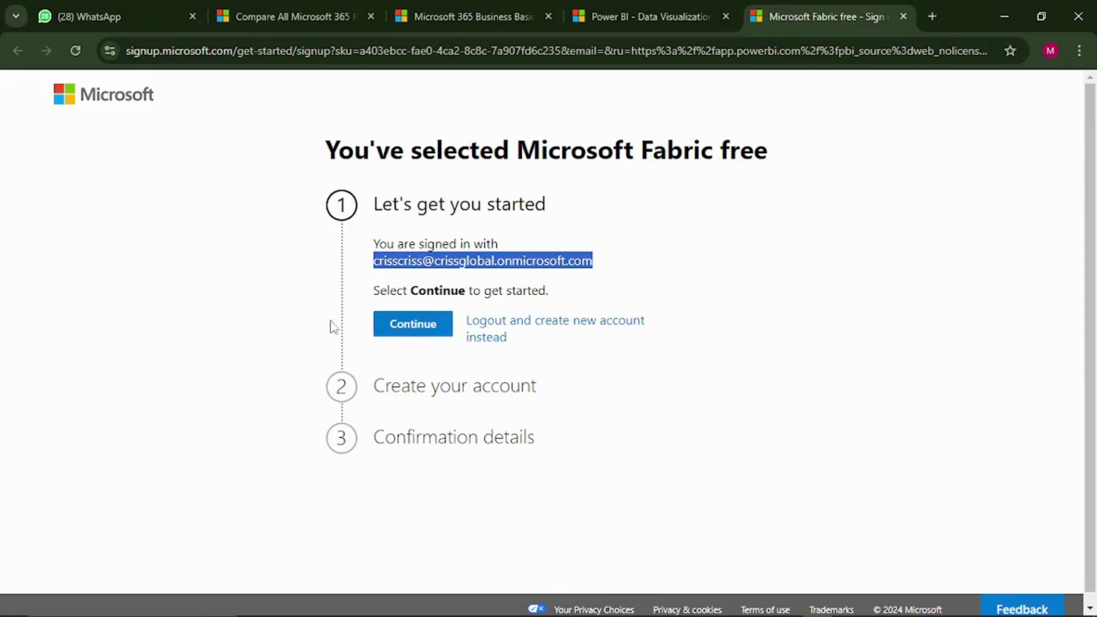
left_click(644, 267)
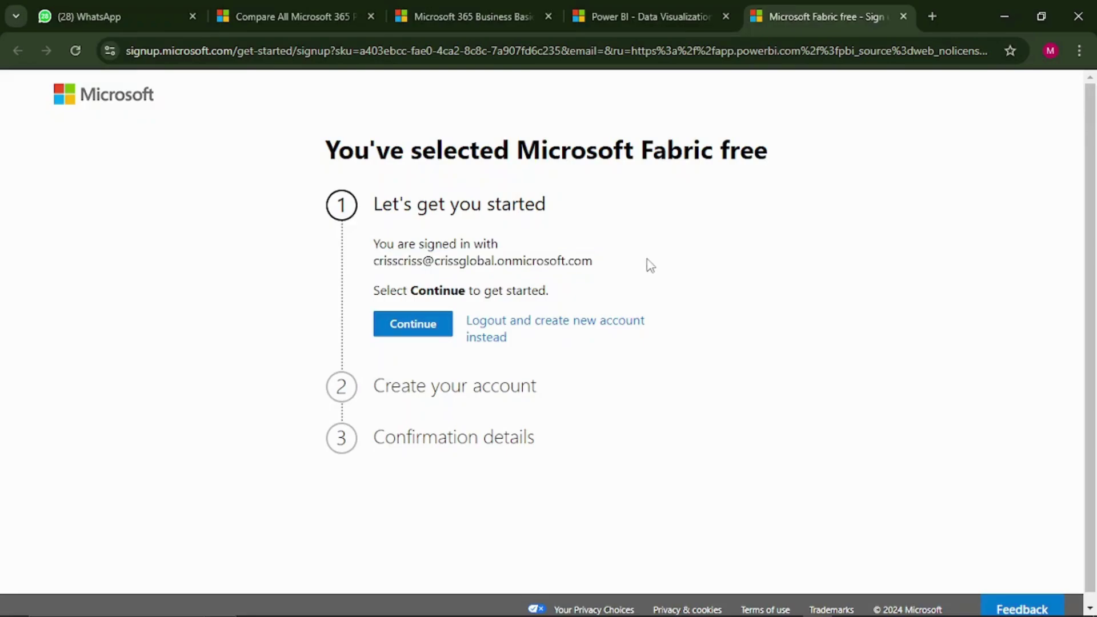